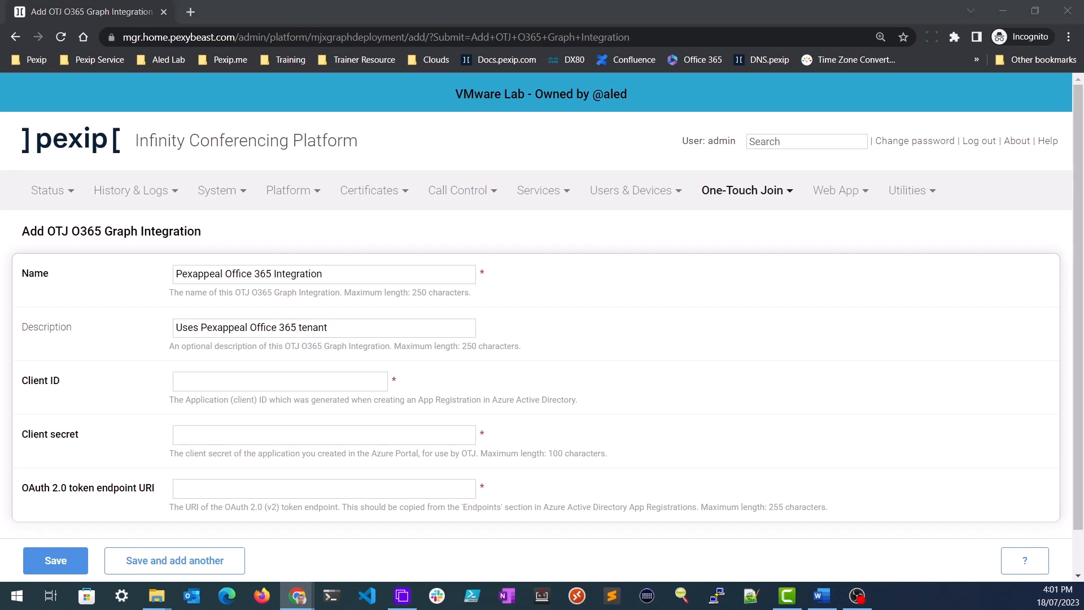
- Paste the client ID, client secret and OAuth 2.0 token endpoint URI into the Graph integration
{"action": "left_click", "coordinate": [254, 382]}
{"action": "left_click", "coordinate": [248, 402]}
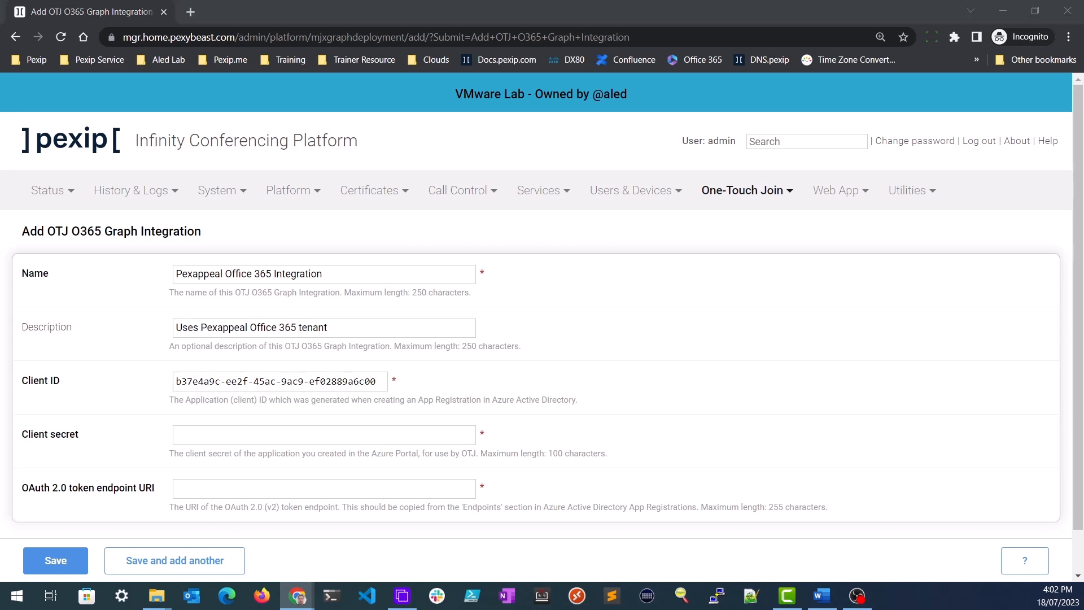
{"action": "left_click", "coordinate": [249, 438]}
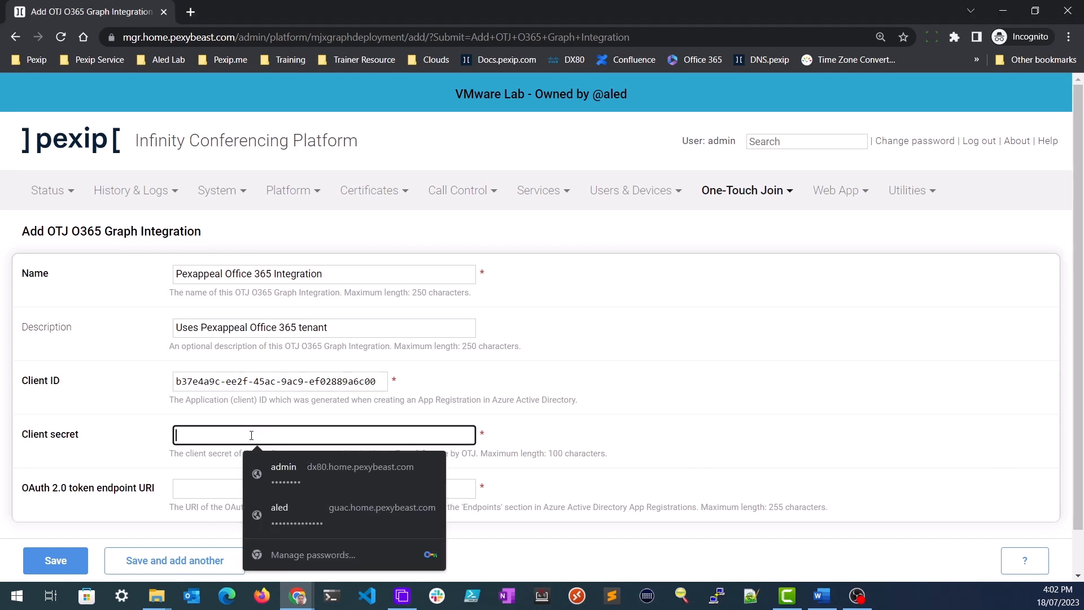
{"action": "key", "text": "ctrl+v"}
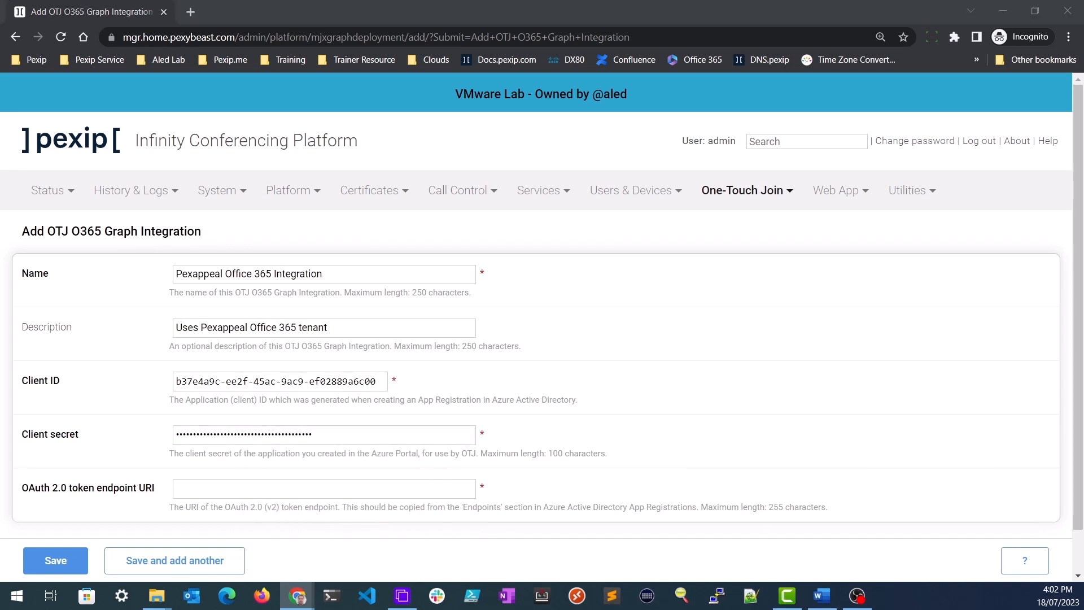
{"action": "left_click", "coordinate": [249, 488]}
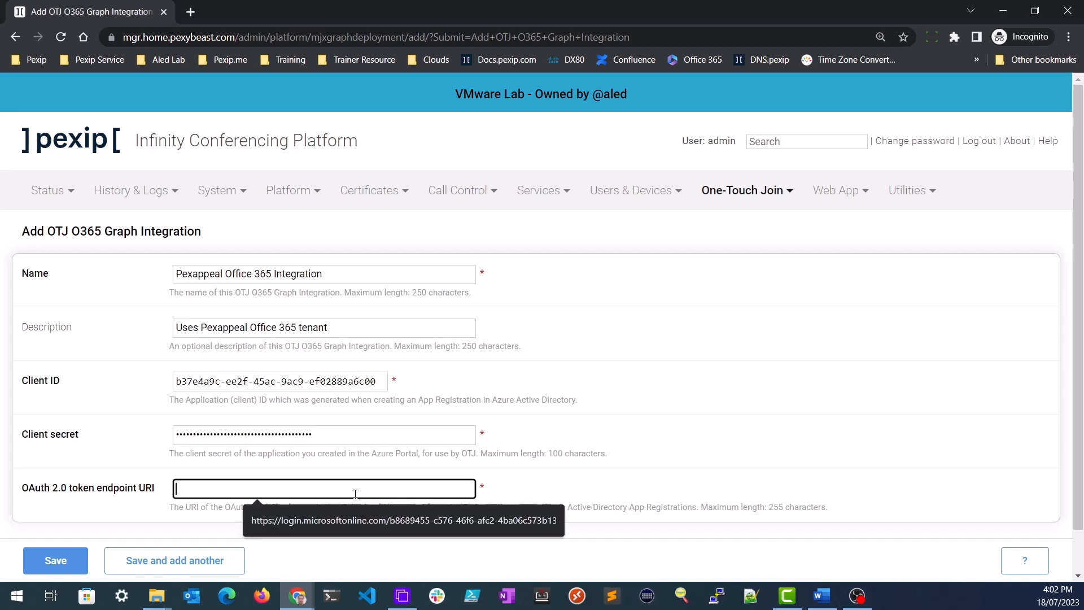
{"action": "key", "text": "ctrl+v"}
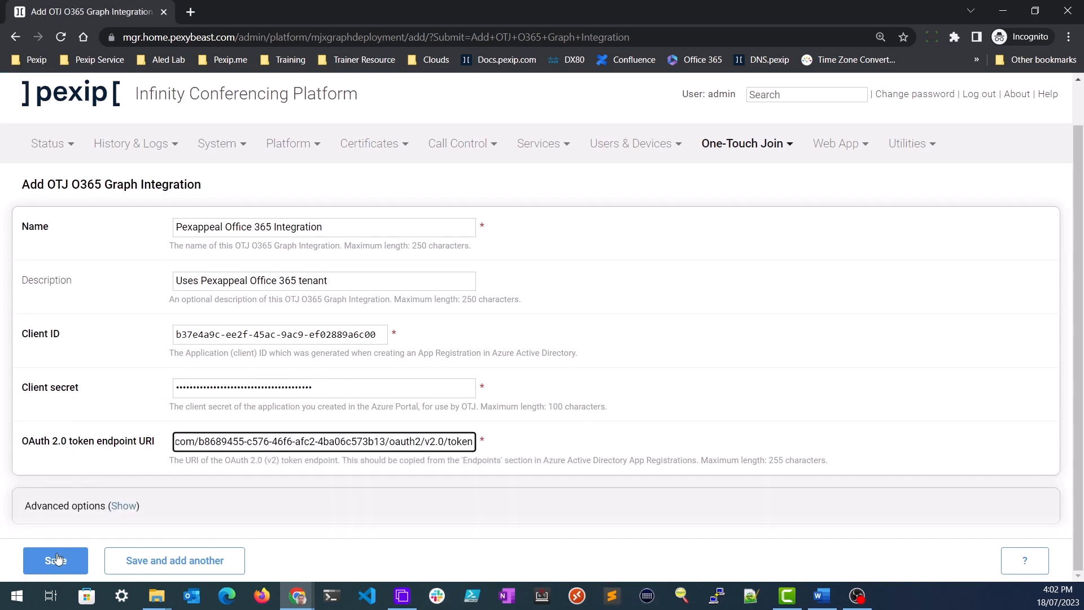
- Save the Pexappeal Office 365 Integration and go to the OTJ Profiles list
{"action": "left_click", "coordinate": [55, 560]}
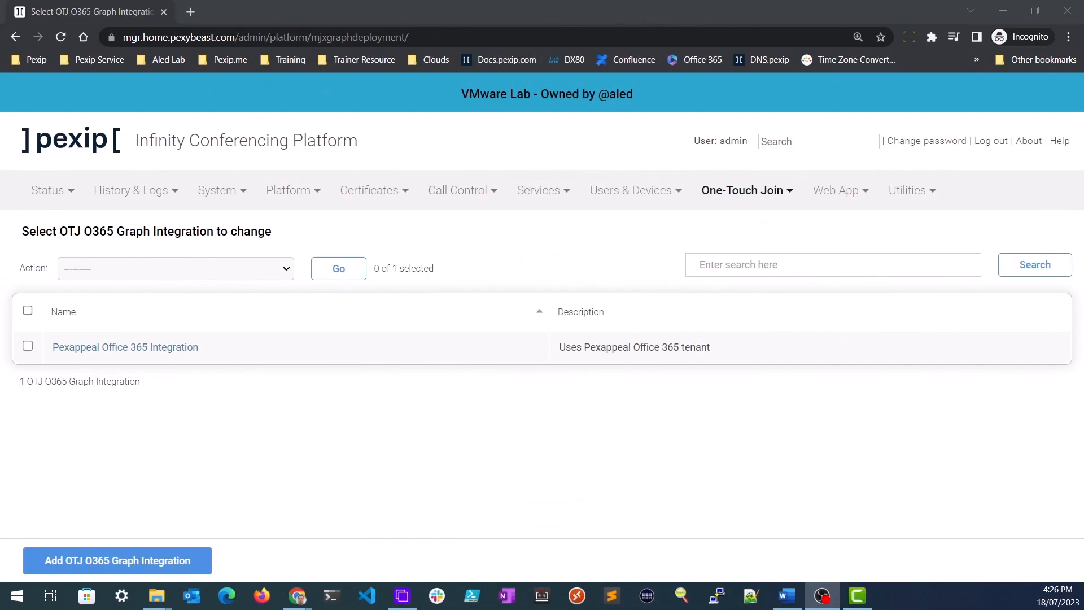
{"action": "left_click", "coordinate": [750, 198]}
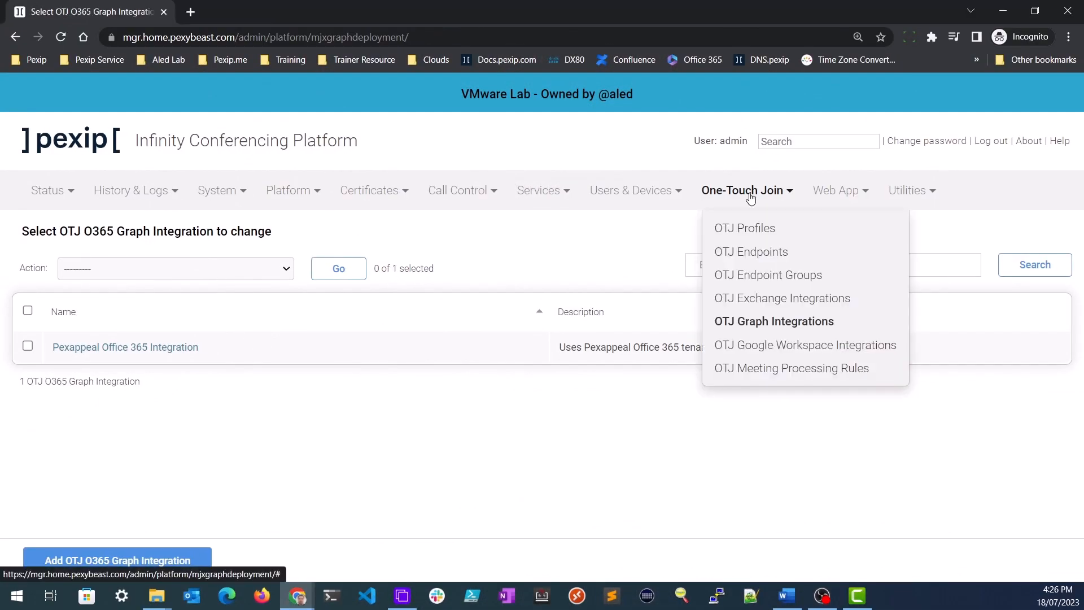
{"action": "left_click", "coordinate": [794, 233]}
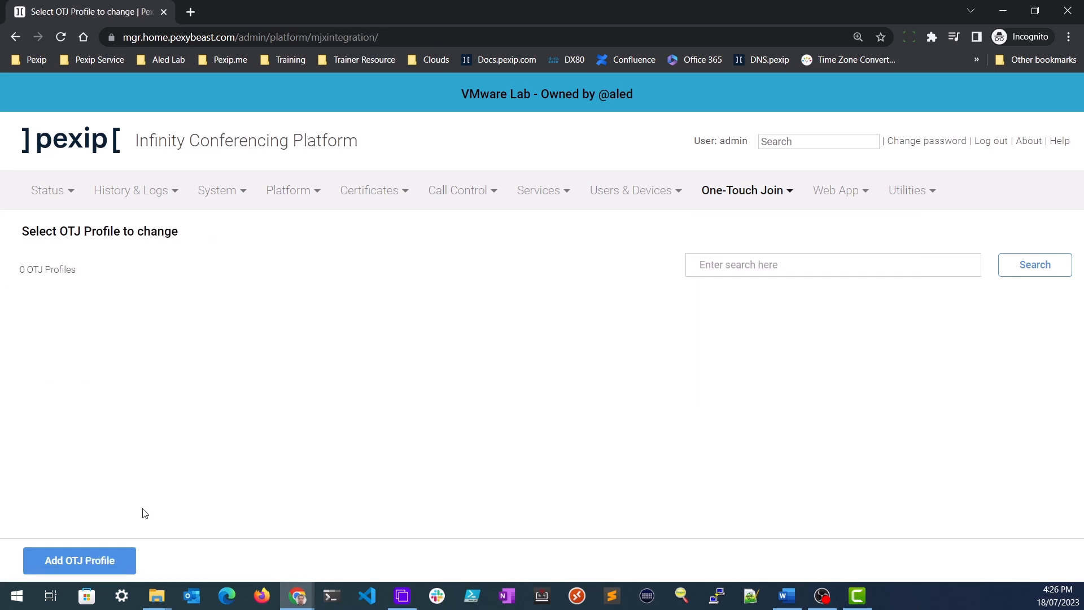
- Start a new OTJ profile named 'Melbourne Production'
{"action": "left_click", "coordinate": [120, 562]}
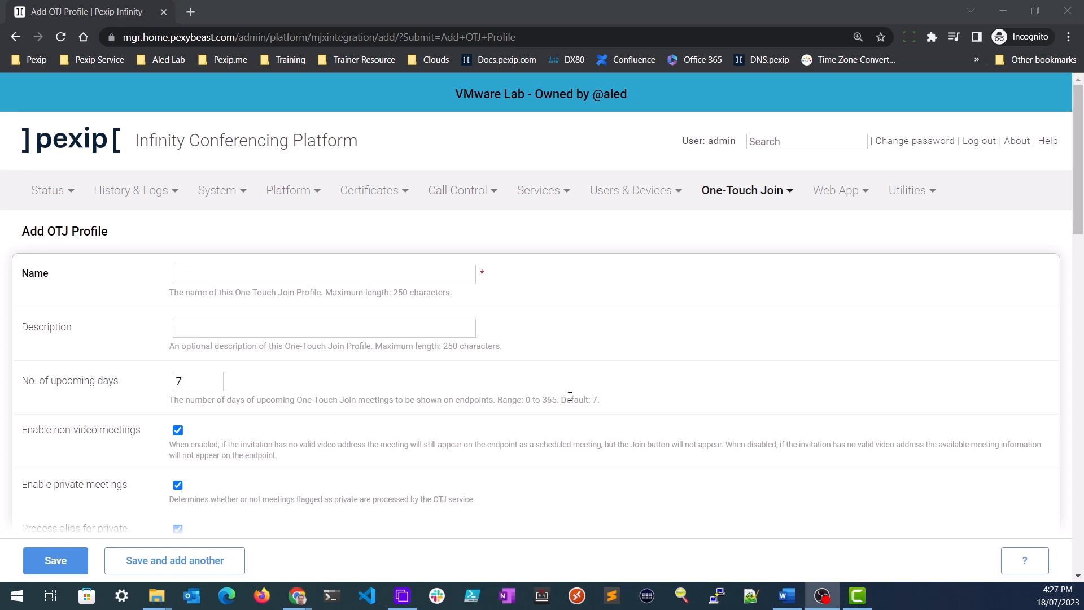
{"action": "left_click", "coordinate": [206, 275]}
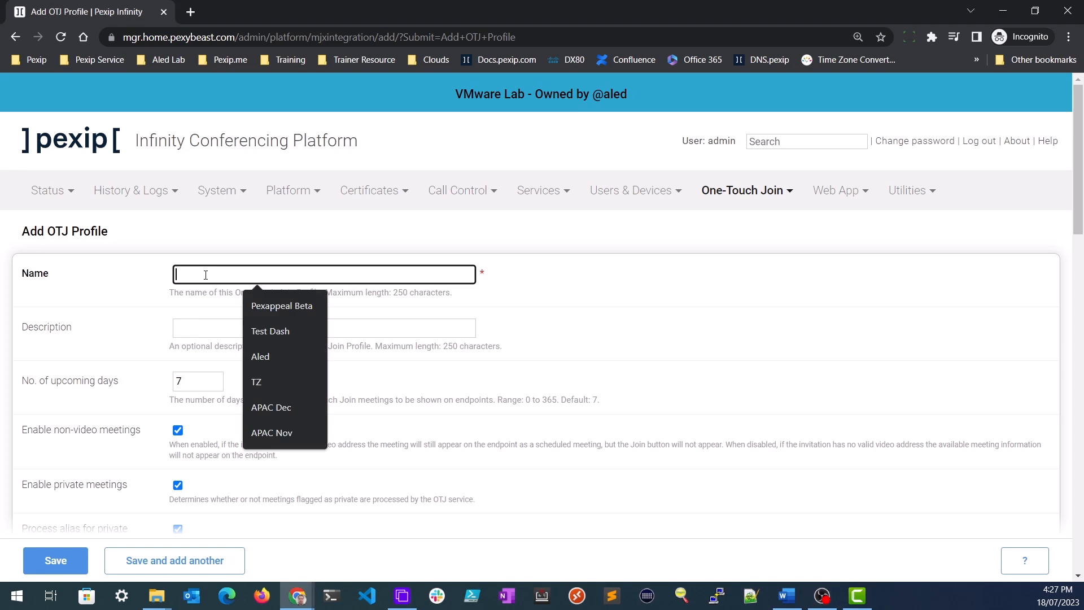
{"action": "type", "text": "Me"}
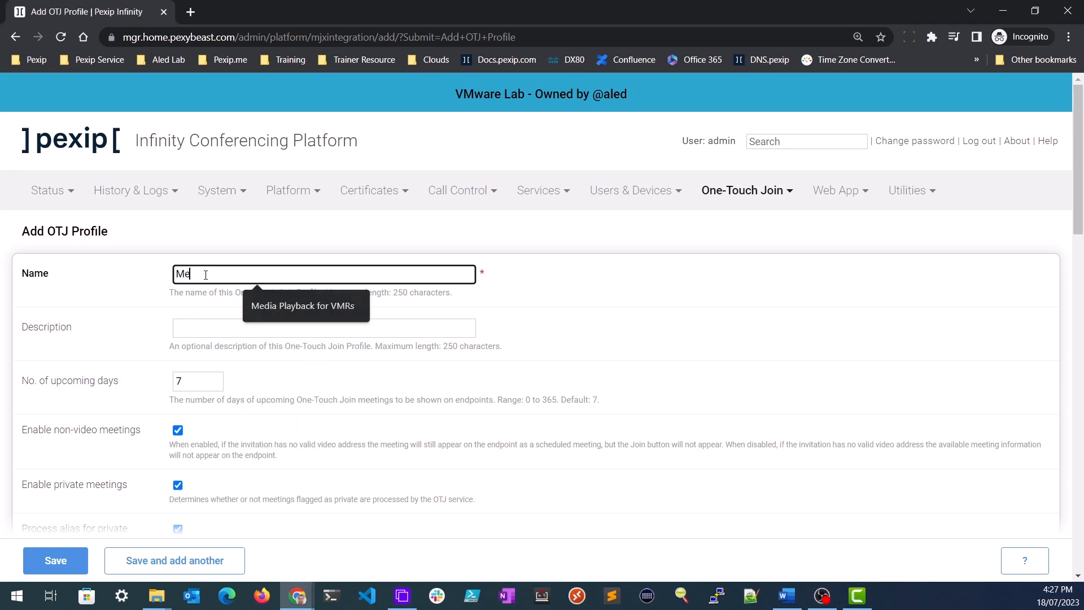
{"action": "type", "text": "lb"}
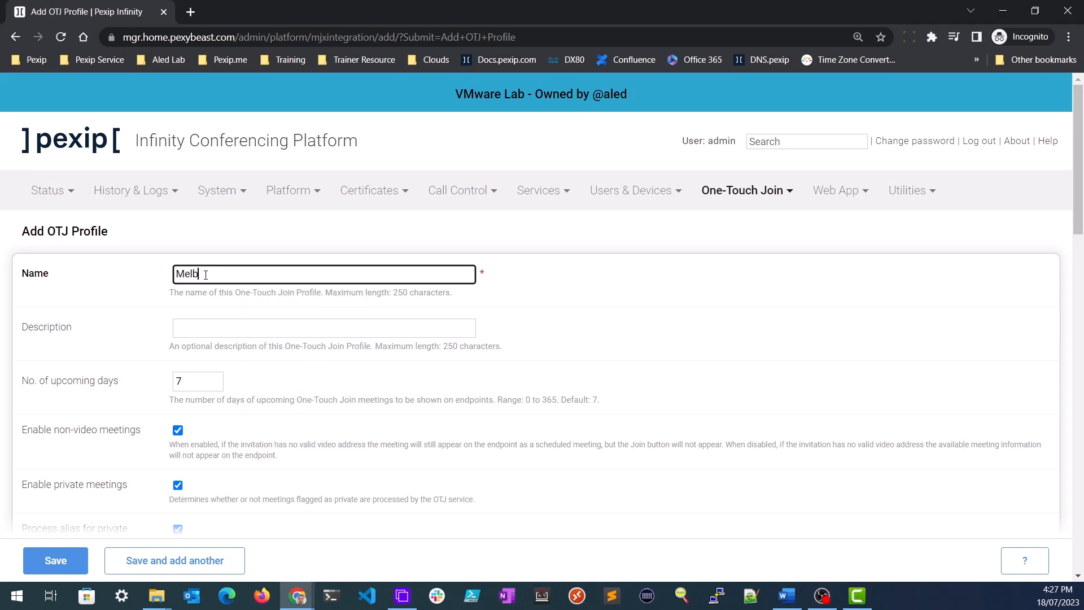
{"action": "type", "text": "ourne Production"}
{"action": "left_click", "coordinate": [194, 379]}
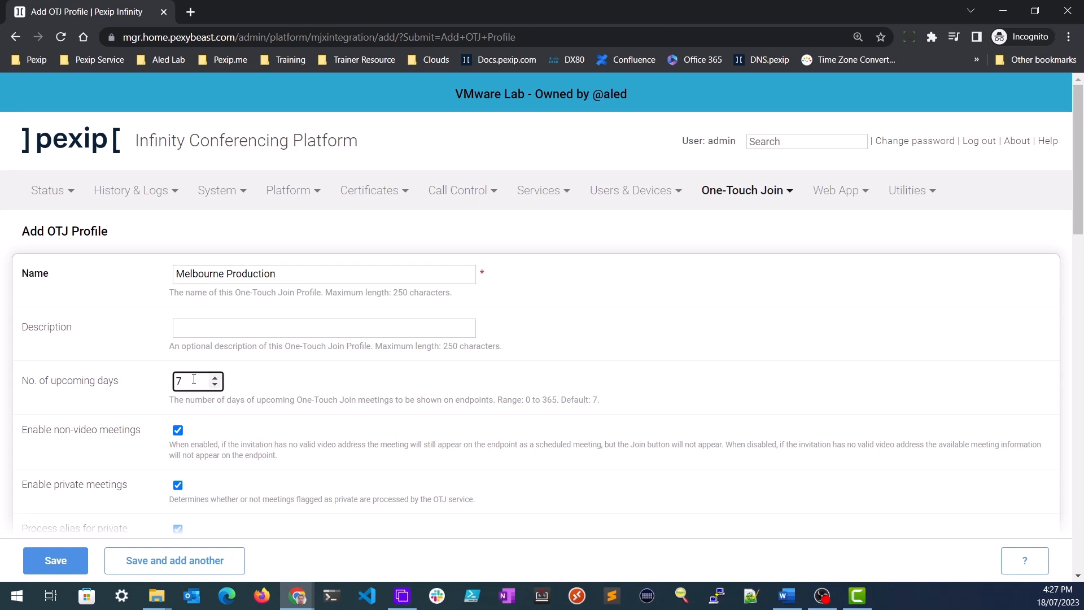
{"action": "scroll", "coordinate": [583, 387], "scroll_direction": "down", "scroll_amount": 2}
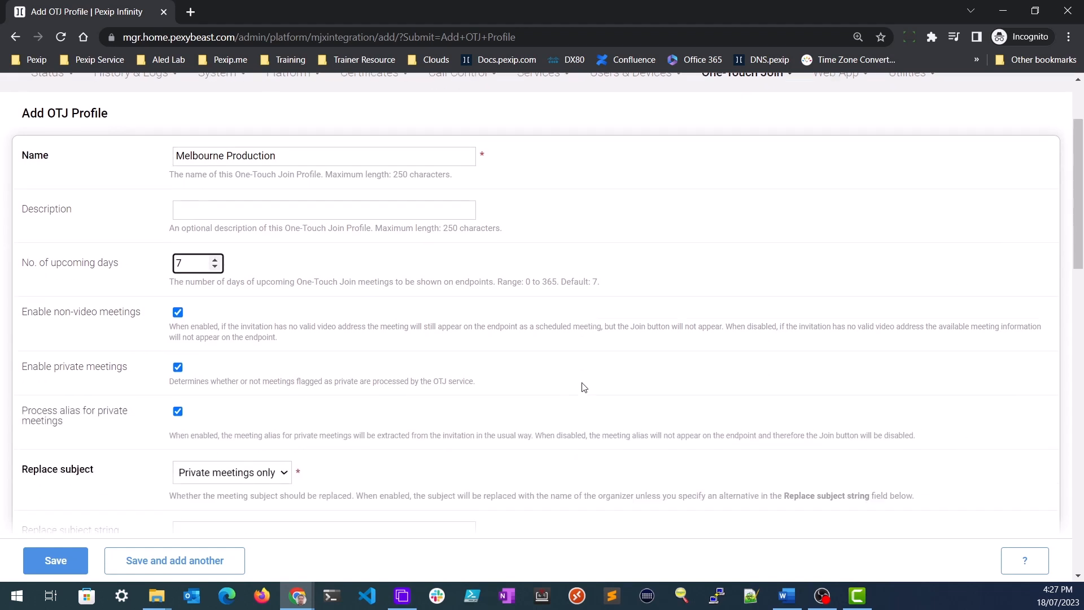
{"action": "scroll", "coordinate": [583, 387], "scroll_direction": "down", "scroll_amount": 3}
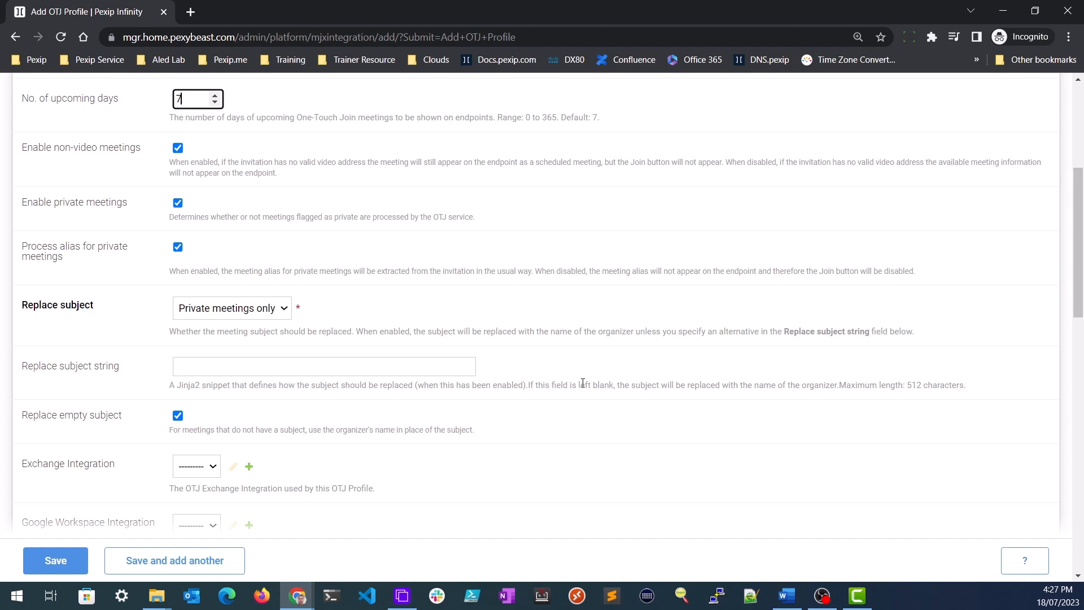
- Choose Pexappeal Office 365 Integration as the profile's Graph Integration
{"action": "scroll", "coordinate": [584, 384], "scroll_direction": "down", "scroll_amount": 2}
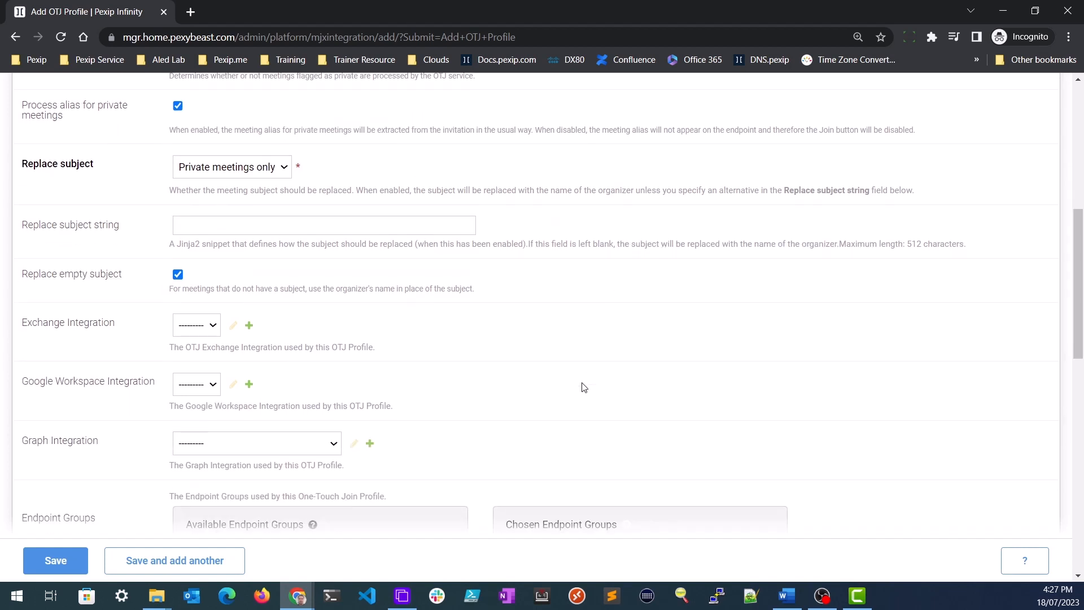
{"action": "scroll", "coordinate": [584, 387], "scroll_direction": "down", "scroll_amount": 1}
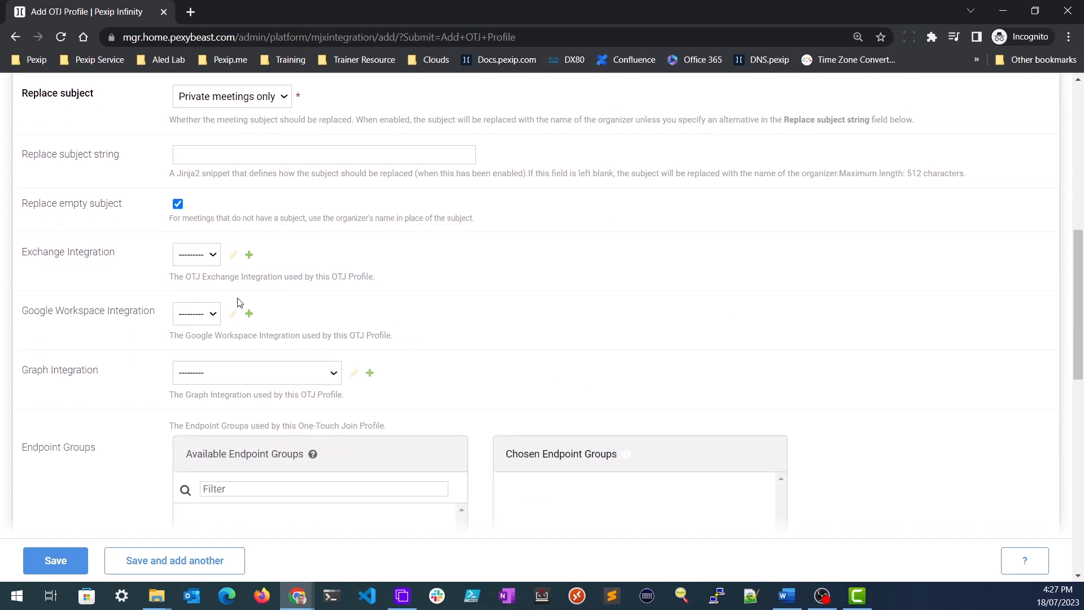
{"action": "left_click", "coordinate": [202, 373]}
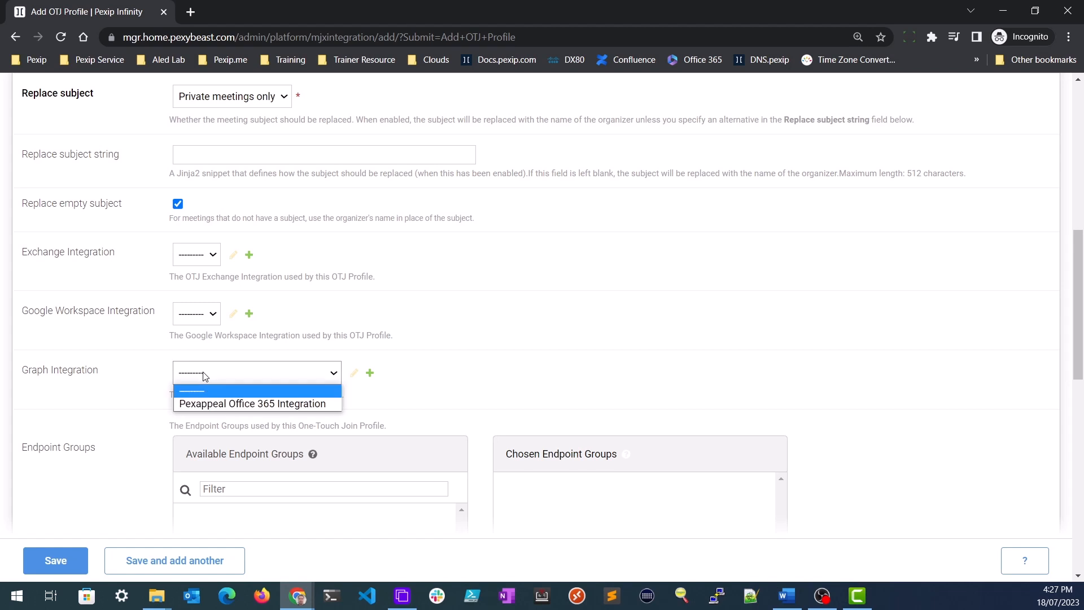
{"action": "left_click", "coordinate": [231, 403]}
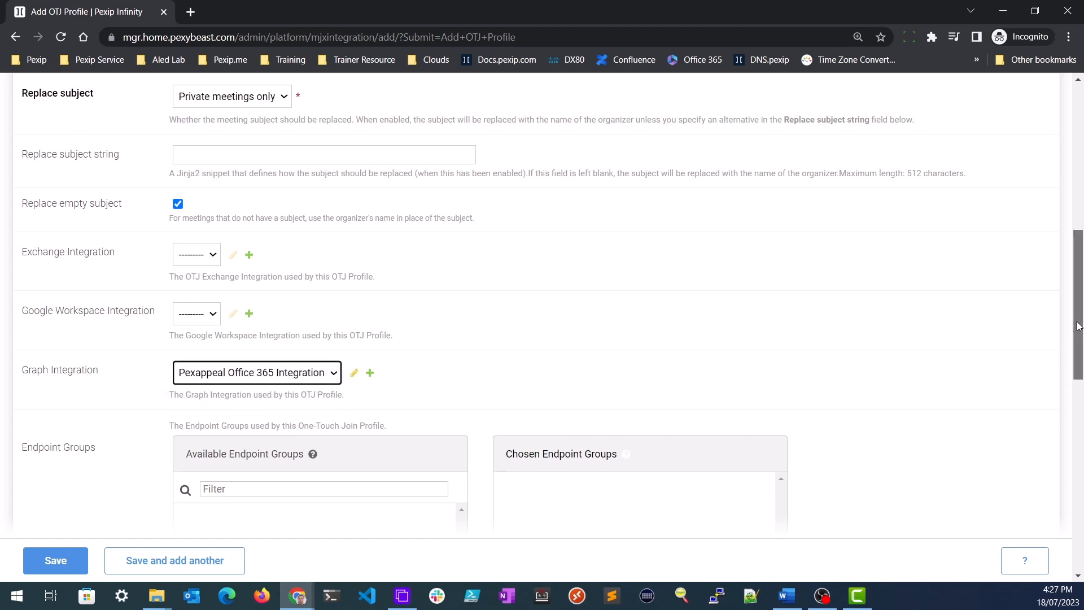
{"action": "scroll", "coordinate": [1075, 350], "scroll_direction": "down", "scroll_amount": 2}
{"action": "left_click_drag", "start_coordinate": [1077, 351], "coordinate": [1076, 526]}
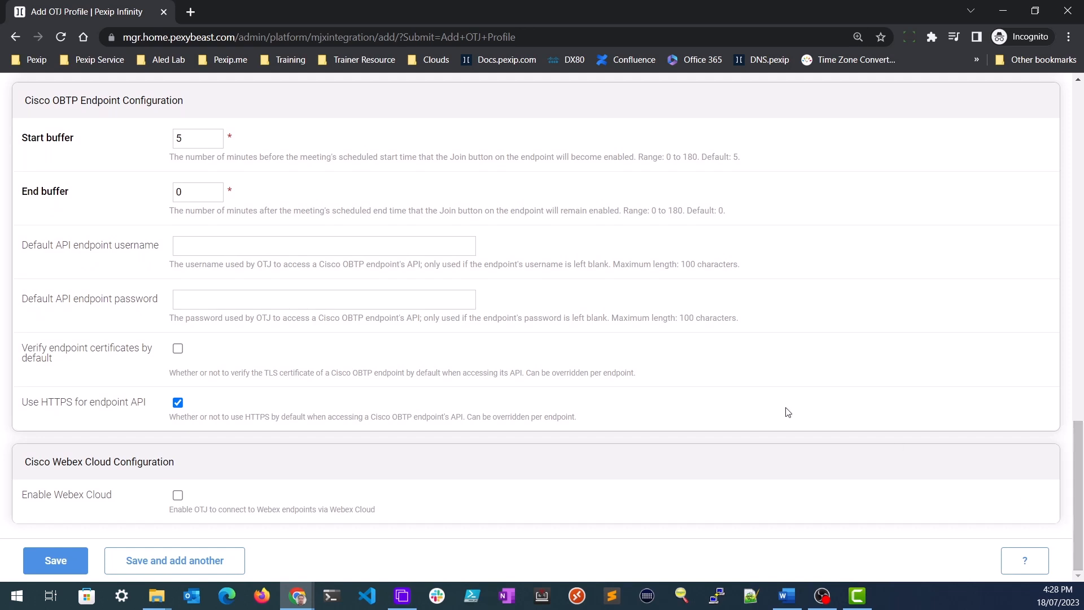
- Set the default endpoint API username to admin, enter its password, and save the profile
{"action": "left_click", "coordinate": [188, 244]}
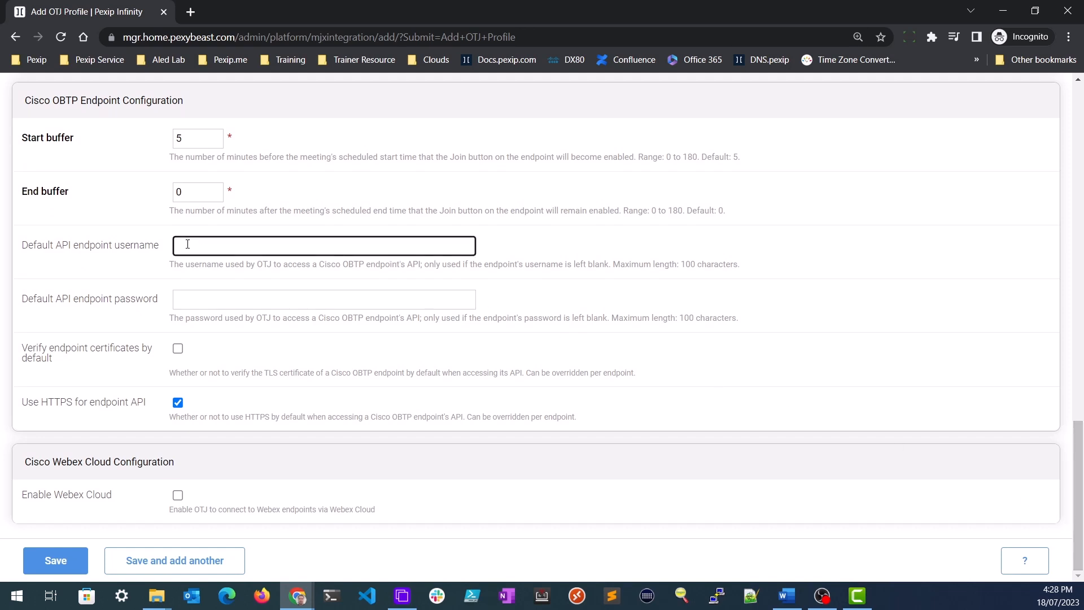
{"action": "type", "text": "admin"}
{"action": "key", "text": "Tab"}
{"action": "type", "text": "•"}
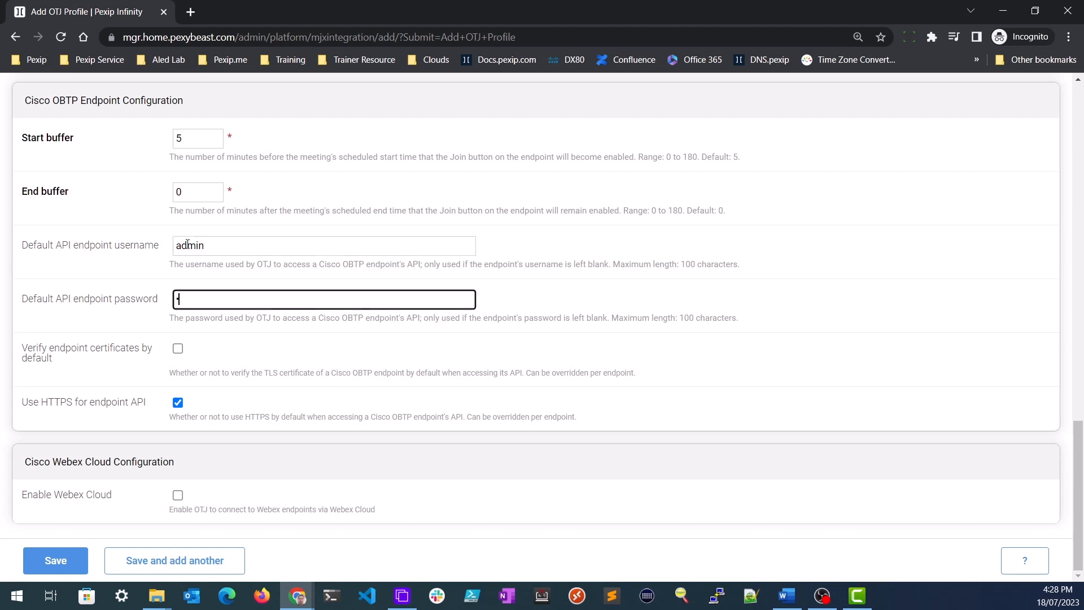
{"action": "type", "text": "•••••••"}
{"action": "left_click", "coordinate": [728, 356]}
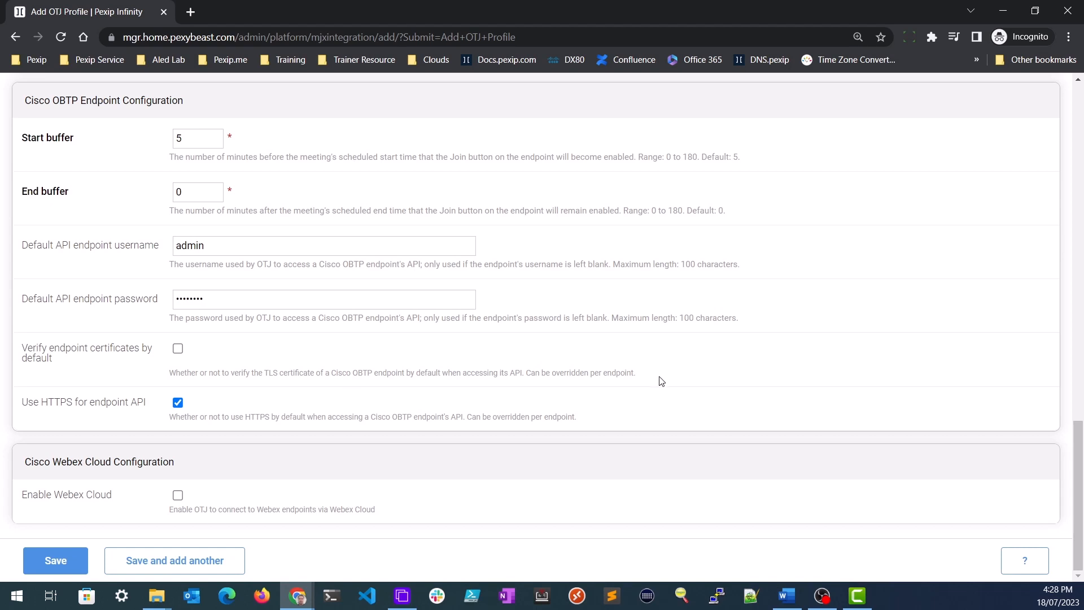
{"action": "left_click", "coordinate": [70, 560]}
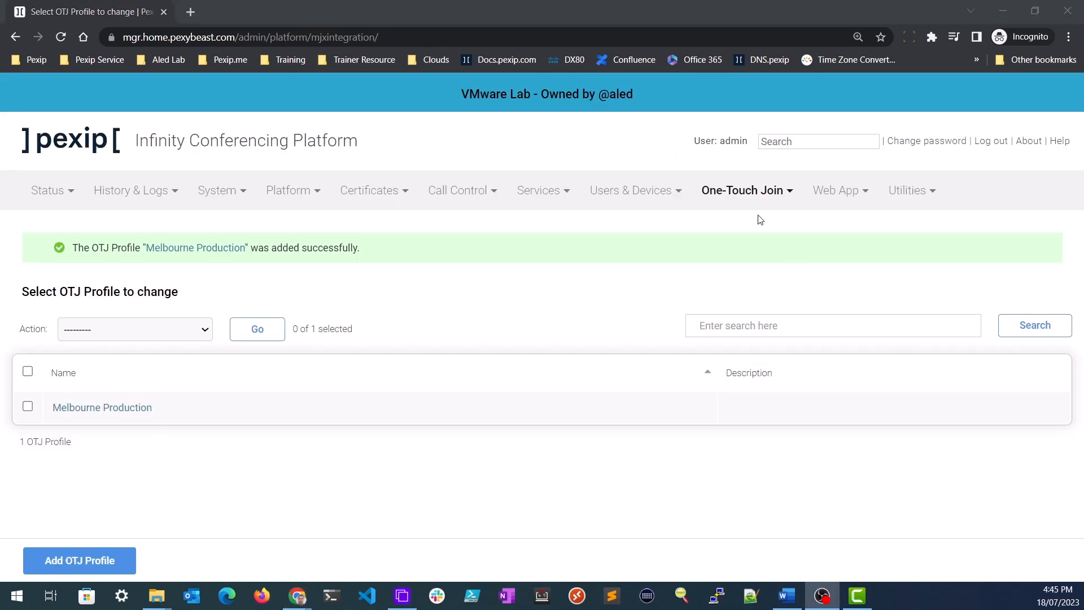
- Create endpoint group 'MEL Producton Endpoints' at location MEL using the Melbourne Production profile
{"action": "left_click", "coordinate": [734, 192]}
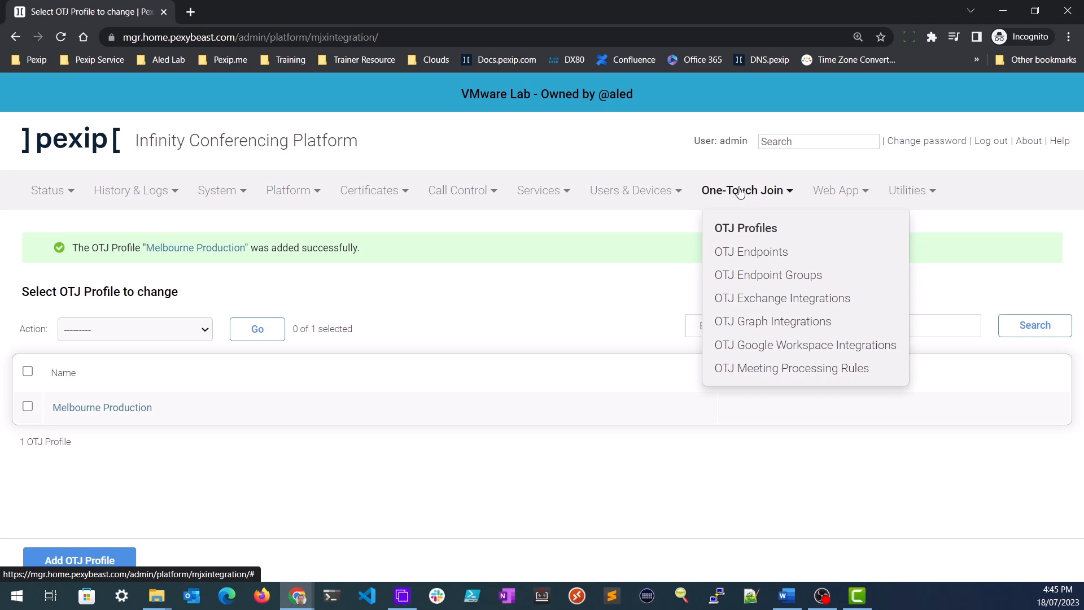
{"action": "left_click", "coordinate": [766, 277]}
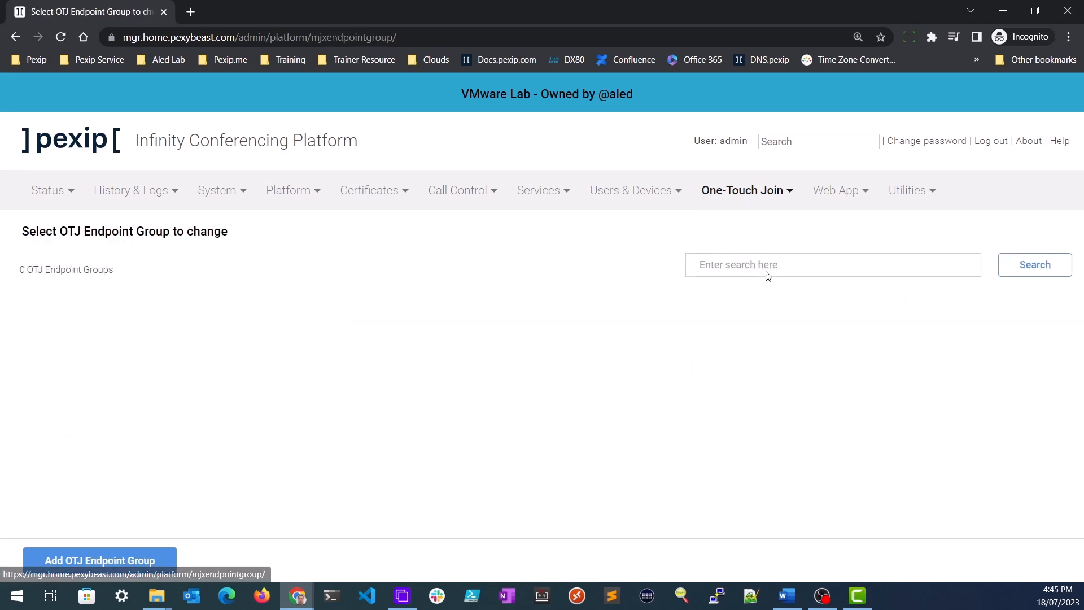
{"action": "left_click", "coordinate": [148, 560]}
{"action": "left_click", "coordinate": [221, 272]}
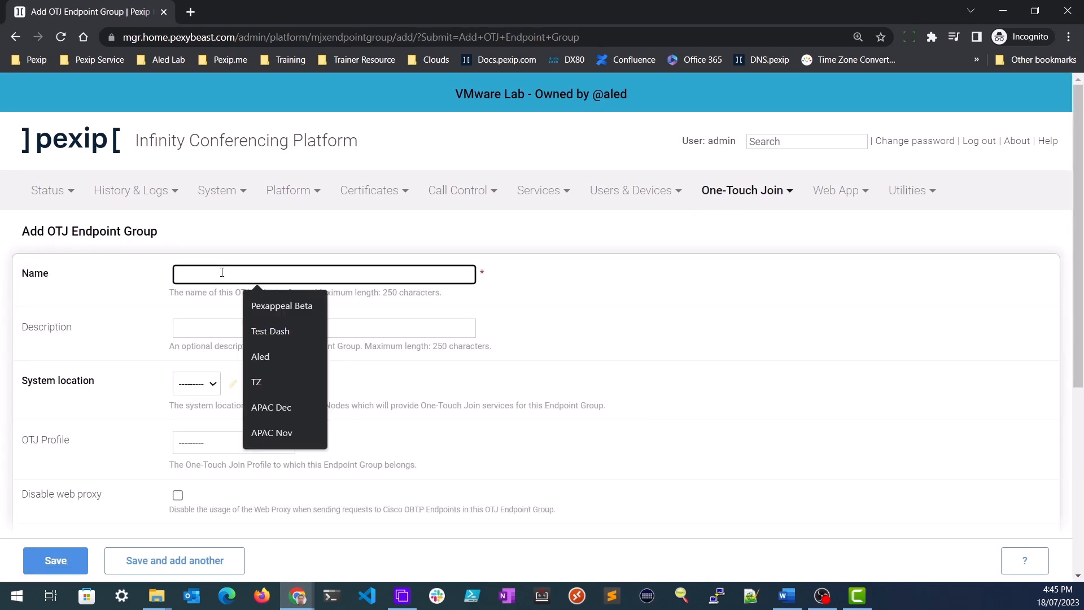
{"action": "type", "text": "MEL Pr"}
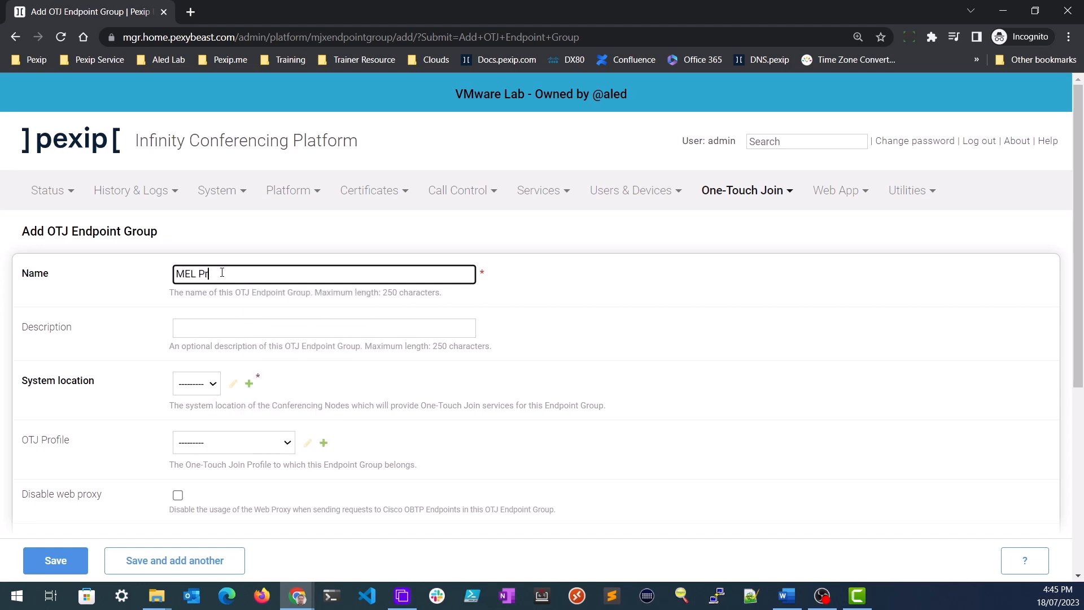
{"action": "type", "text": "oducton Endpoints"}
{"action": "left_click", "coordinate": [204, 386]}
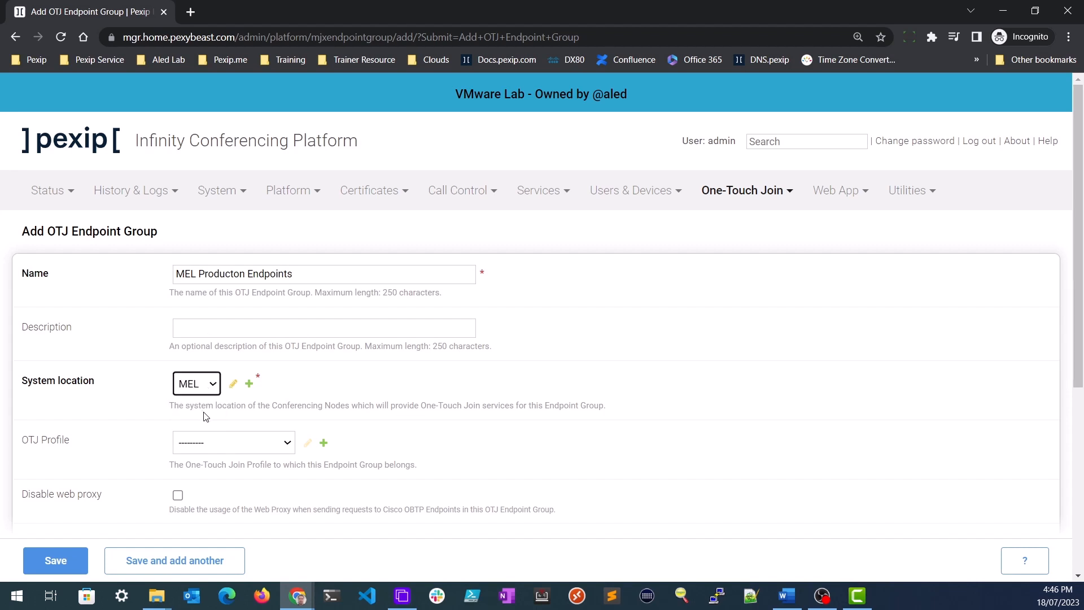
{"action": "left_click", "coordinate": [278, 448]}
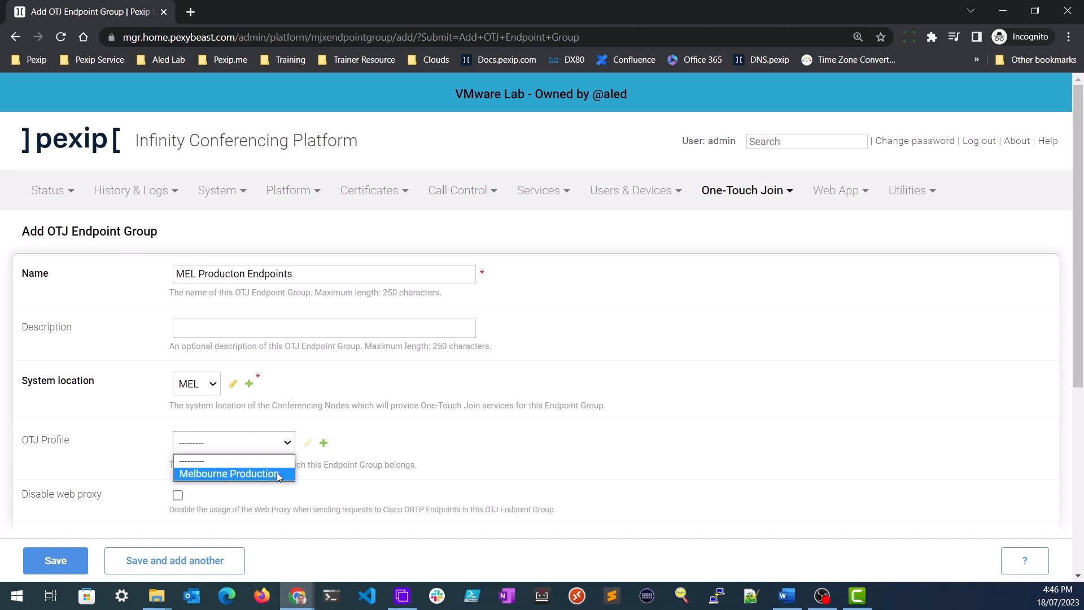
{"action": "left_click", "coordinate": [276, 471]}
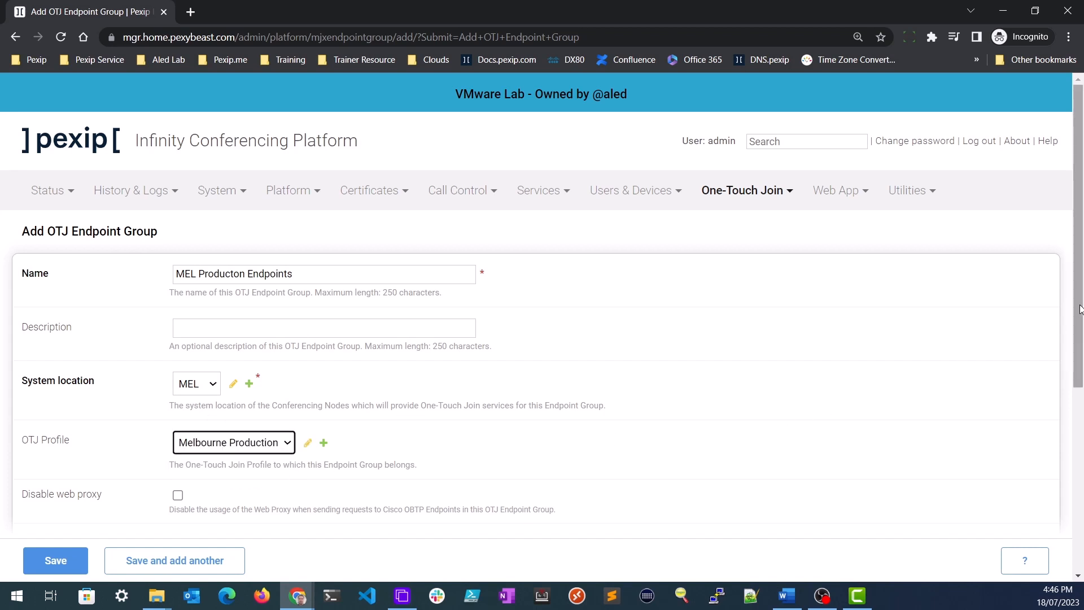
{"action": "left_click_drag", "start_coordinate": [1079, 310], "coordinate": [1082, 494]}
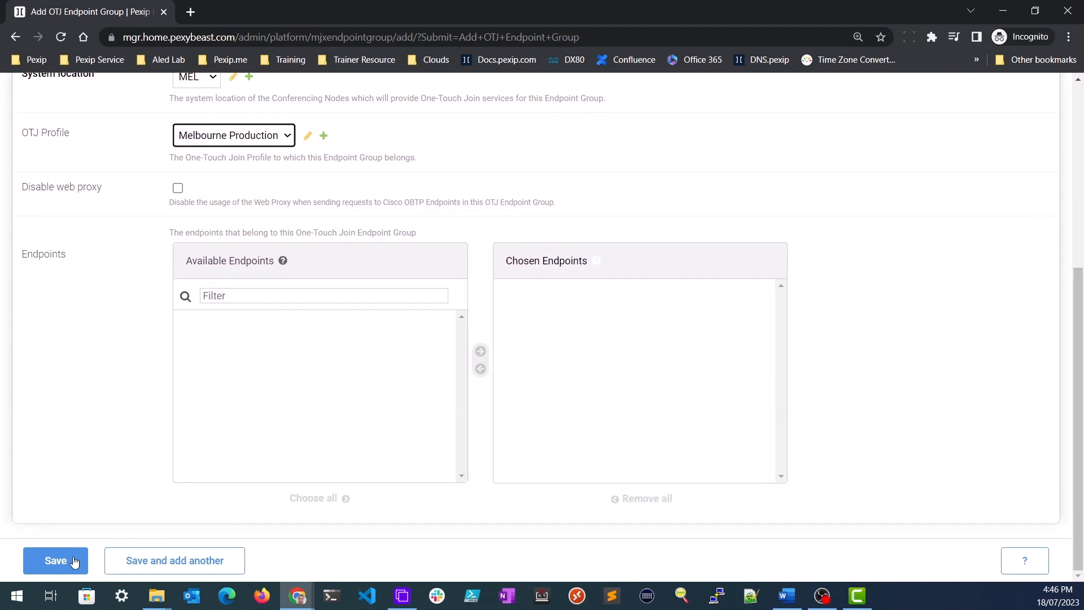
{"action": "left_click", "coordinate": [55, 560]}
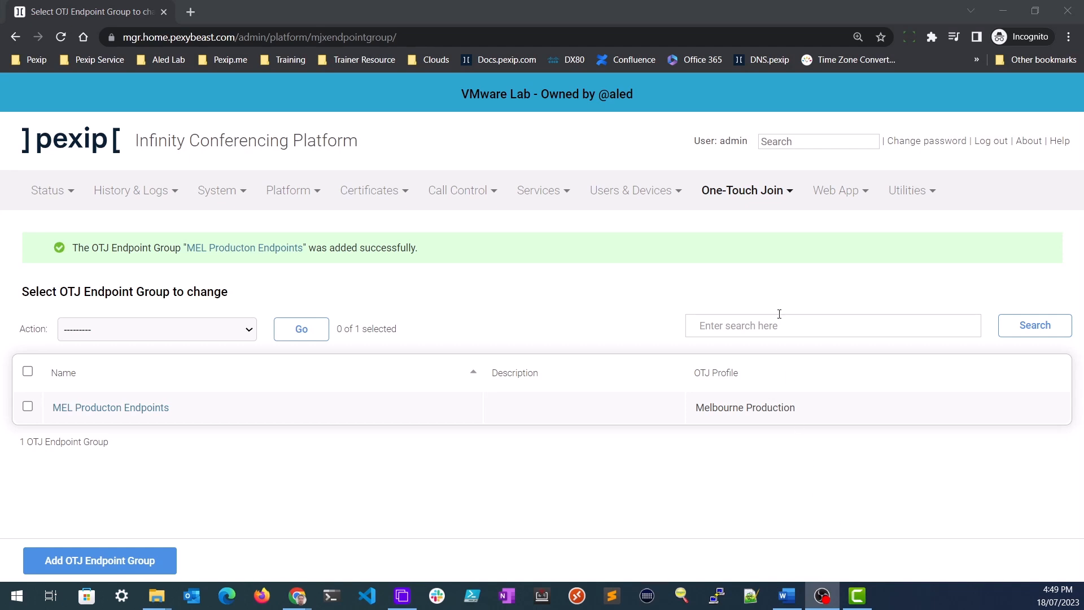
- Go to One-Touch Join's OTJ Endpoints list and start a new endpoint
{"action": "left_click", "coordinate": [751, 192]}
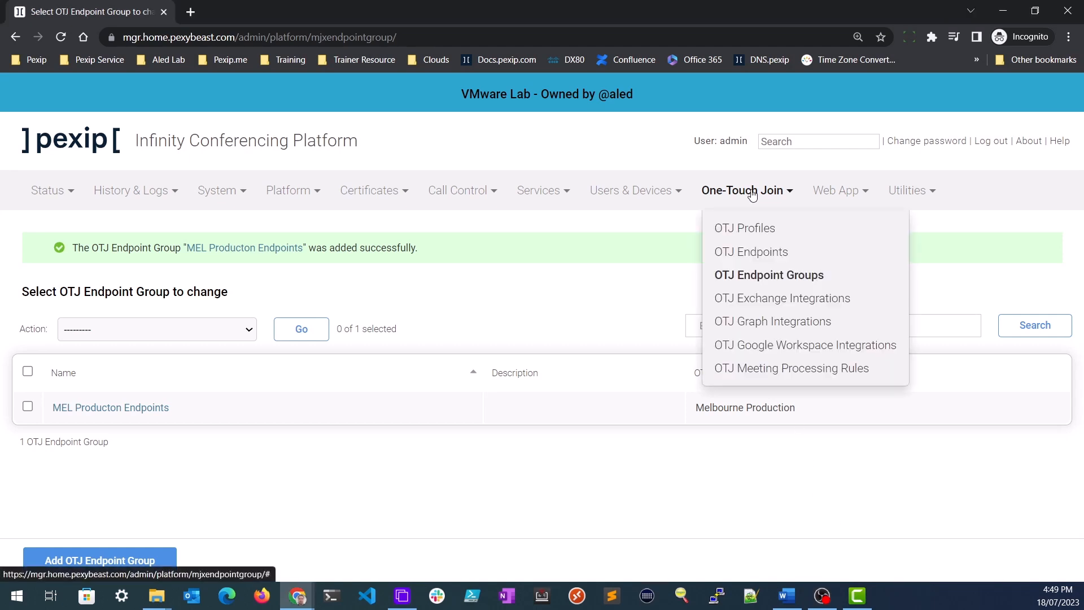
{"action": "left_click", "coordinate": [769, 252]}
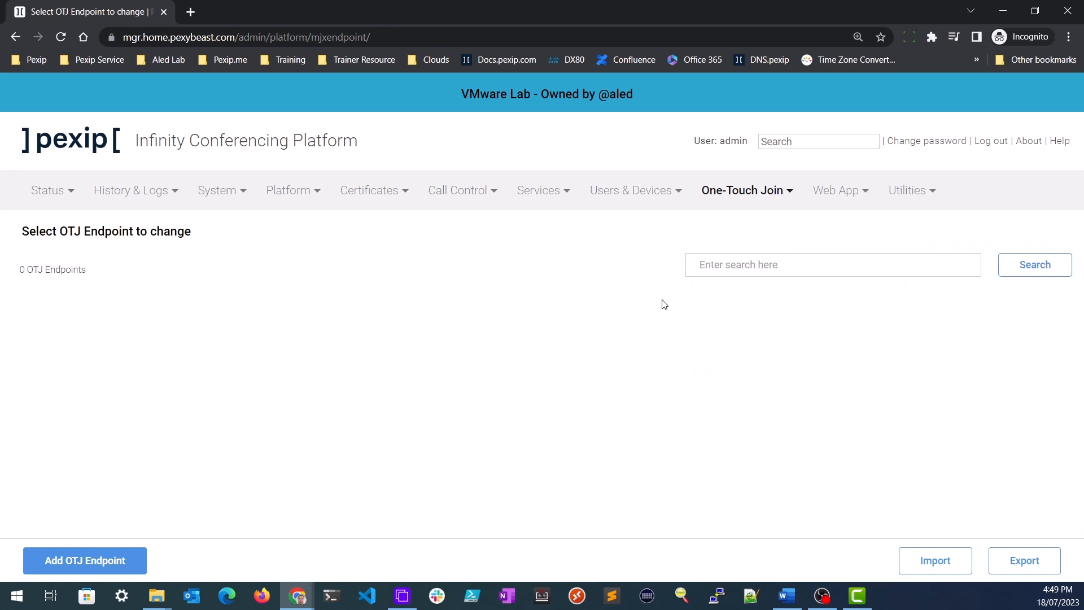
{"action": "left_click", "coordinate": [110, 565]}
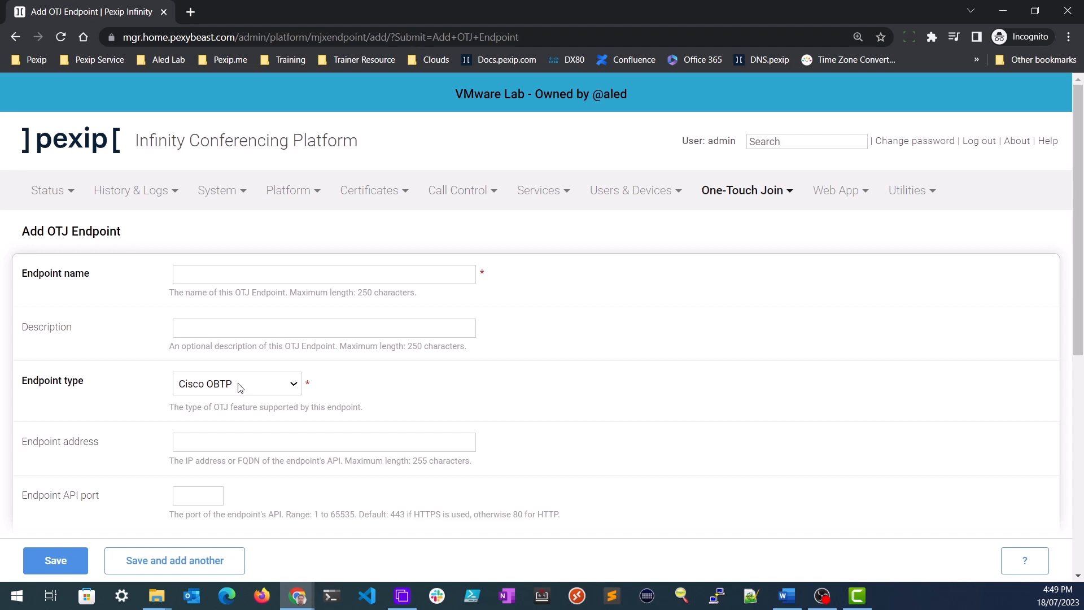
- Compare the Poly OTD and Webex Cloud endpoint types, then keep Cisco OBTP
{"action": "left_click", "coordinate": [240, 387]}
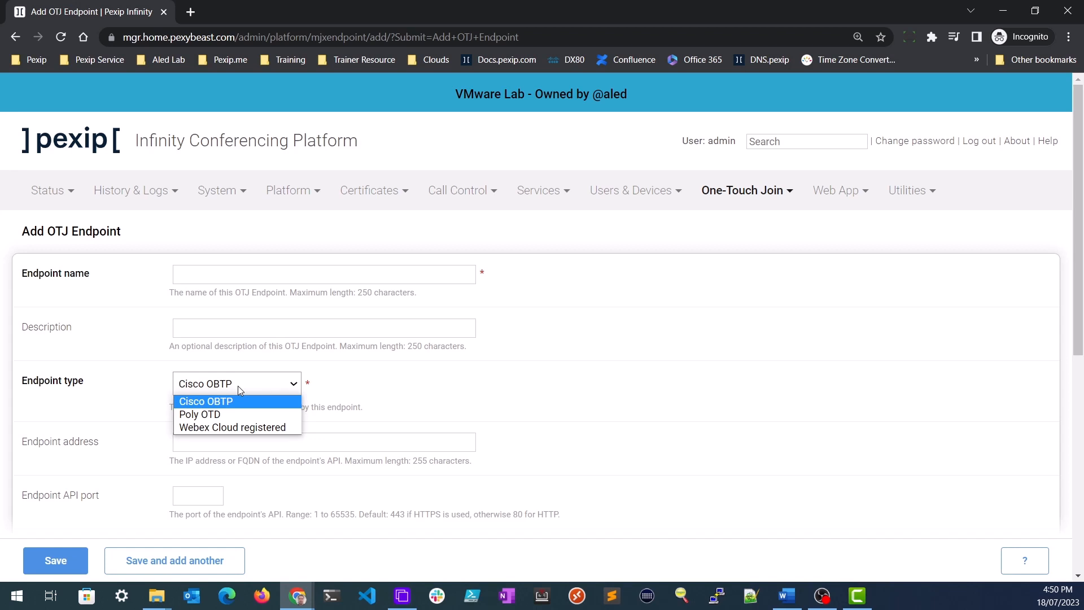
{"action": "left_click", "coordinate": [242, 414]}
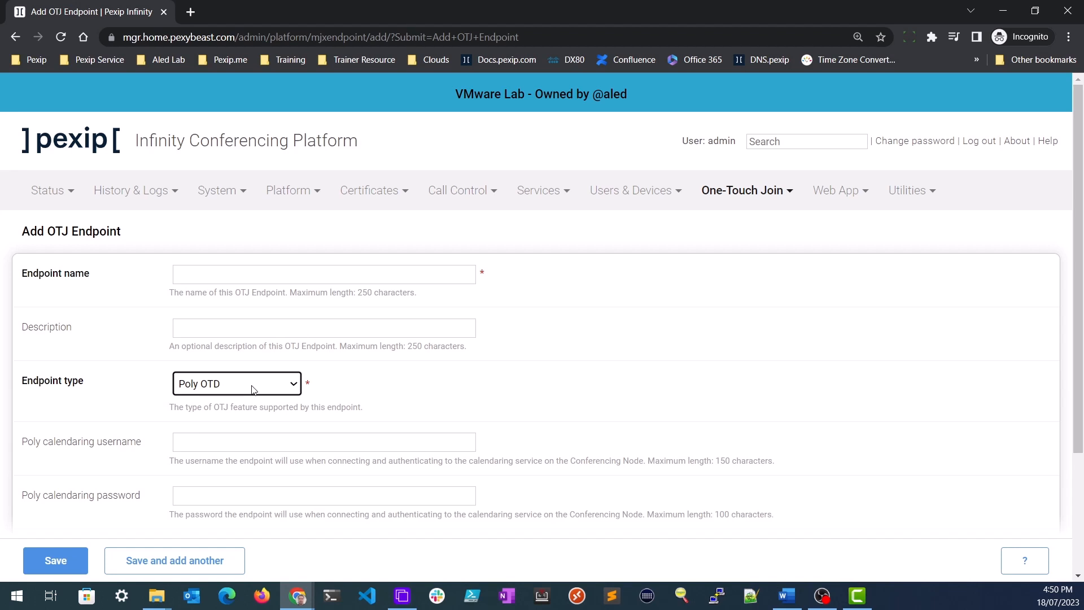
{"action": "left_click", "coordinate": [252, 390]}
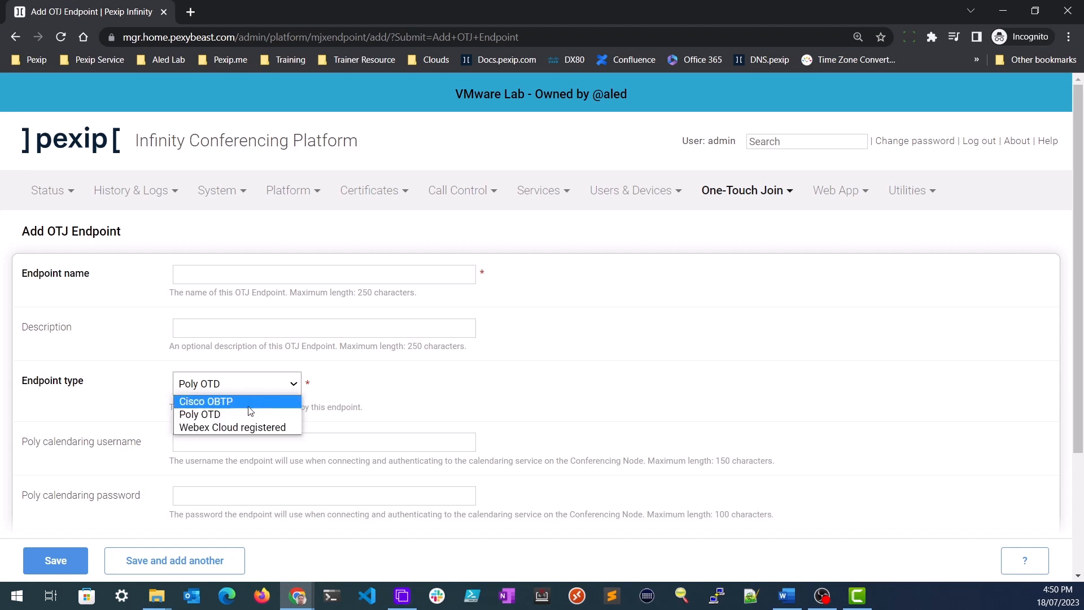
{"action": "left_click", "coordinate": [246, 428]}
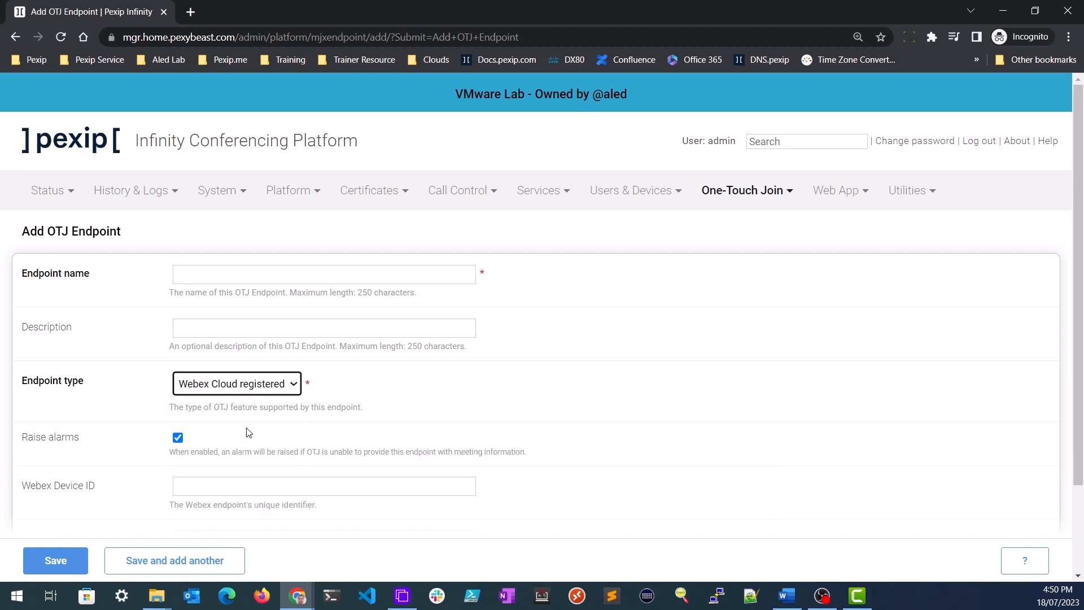
{"action": "left_click", "coordinate": [252, 389]}
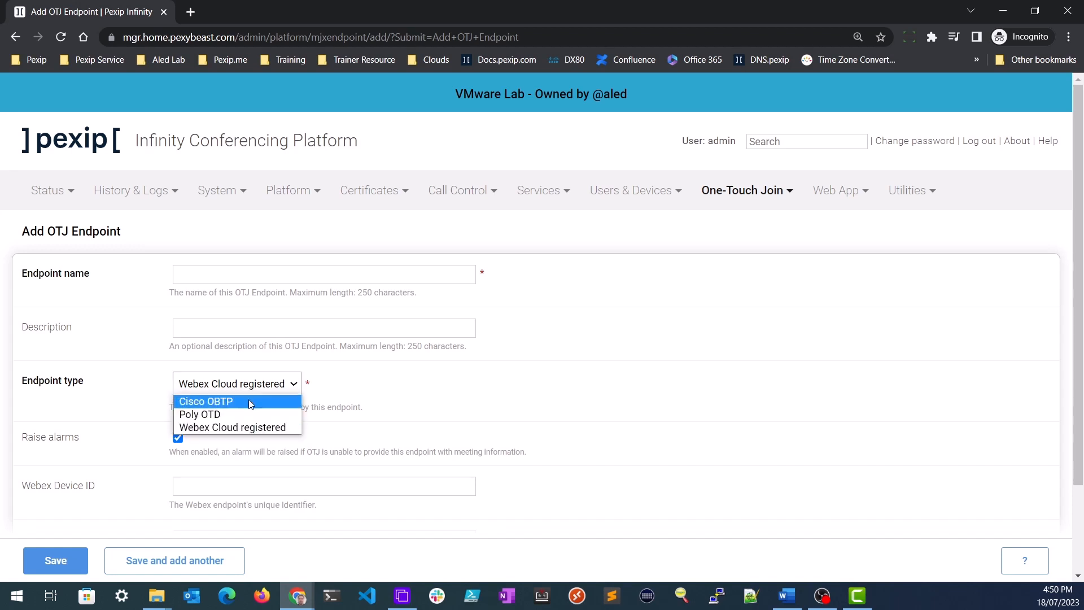
{"action": "left_click", "coordinate": [248, 398]}
- Enter the DX80 endpoint's name and its address 192.168.1.98
{"action": "left_click", "coordinate": [288, 275]}
{"action": "type", "text": "Aled "}
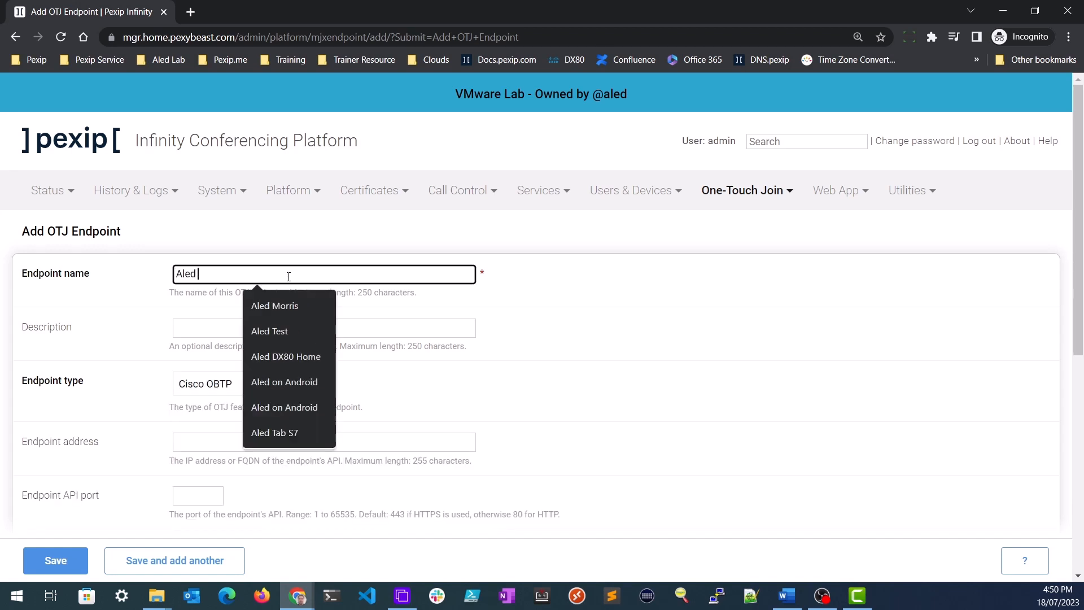
{"action": "type", "text": "DX80 Home"}
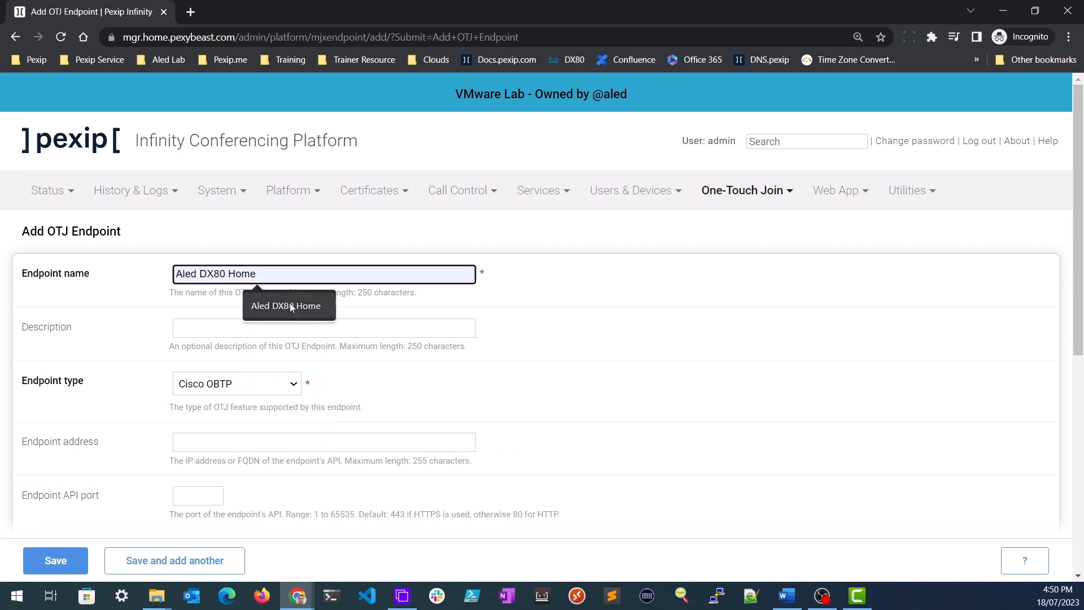
{"action": "left_click", "coordinate": [290, 305]}
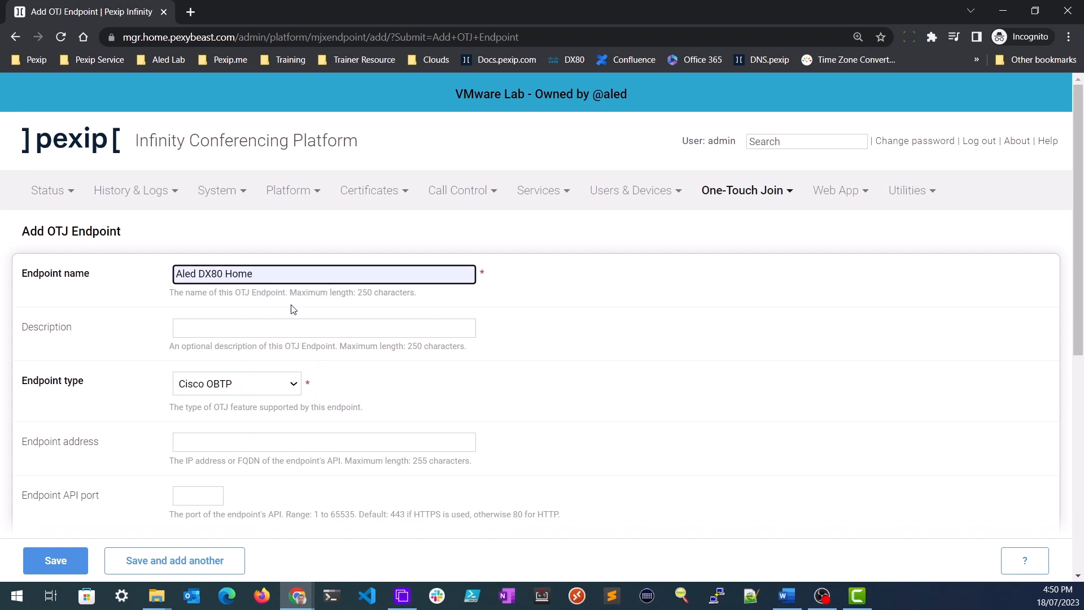
{"action": "left_click", "coordinate": [295, 442]}
{"action": "left_click", "coordinate": [493, 403]}
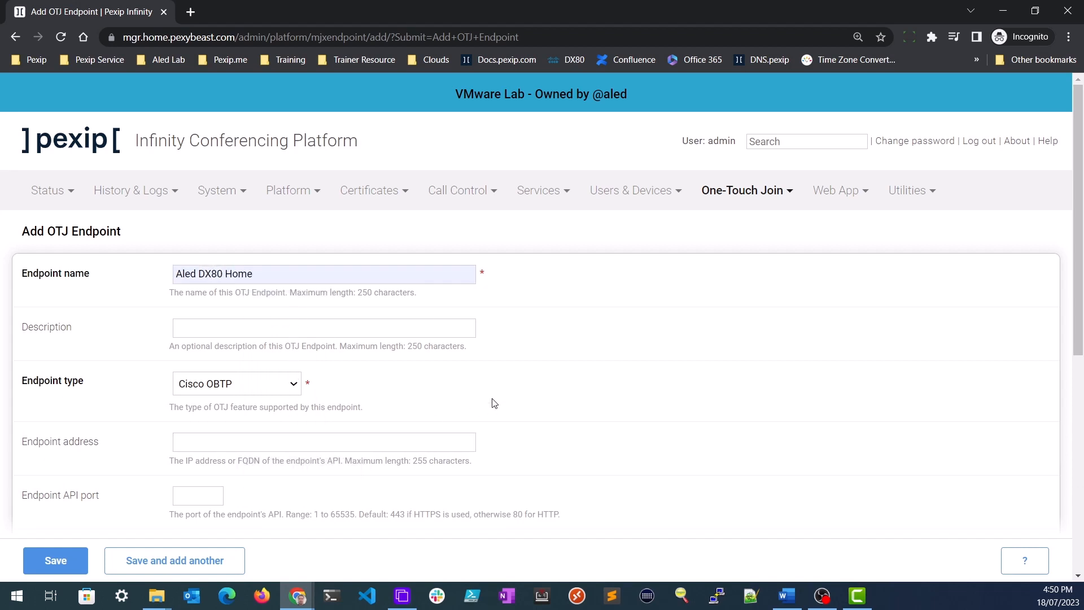
{"action": "left_click", "coordinate": [439, 441]}
{"action": "type", "text": "192.168."}
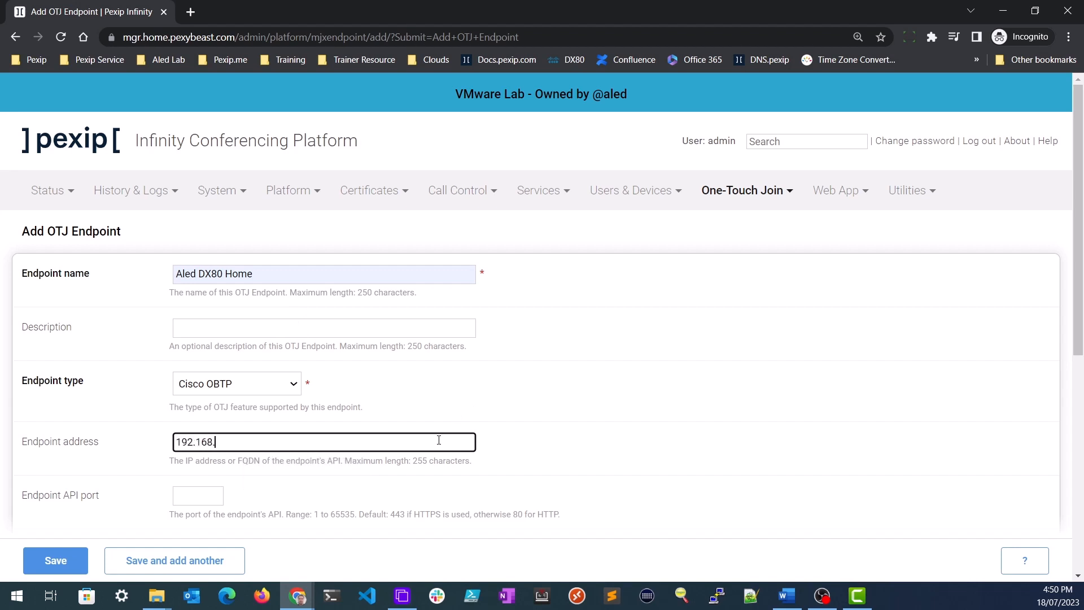
{"action": "type", "text": "1."}
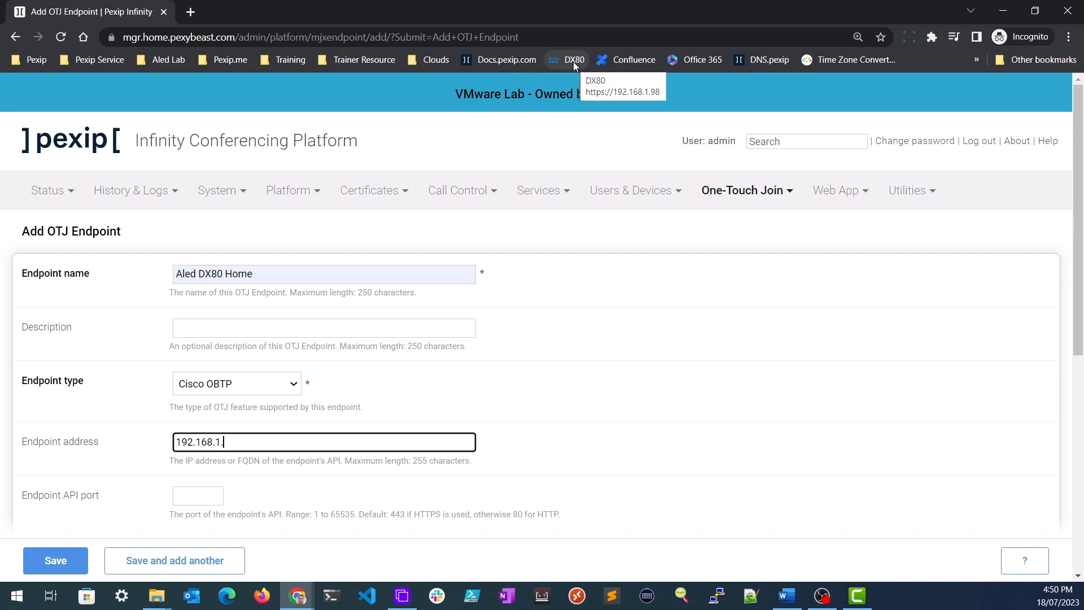
{"action": "type", "text": "98"}
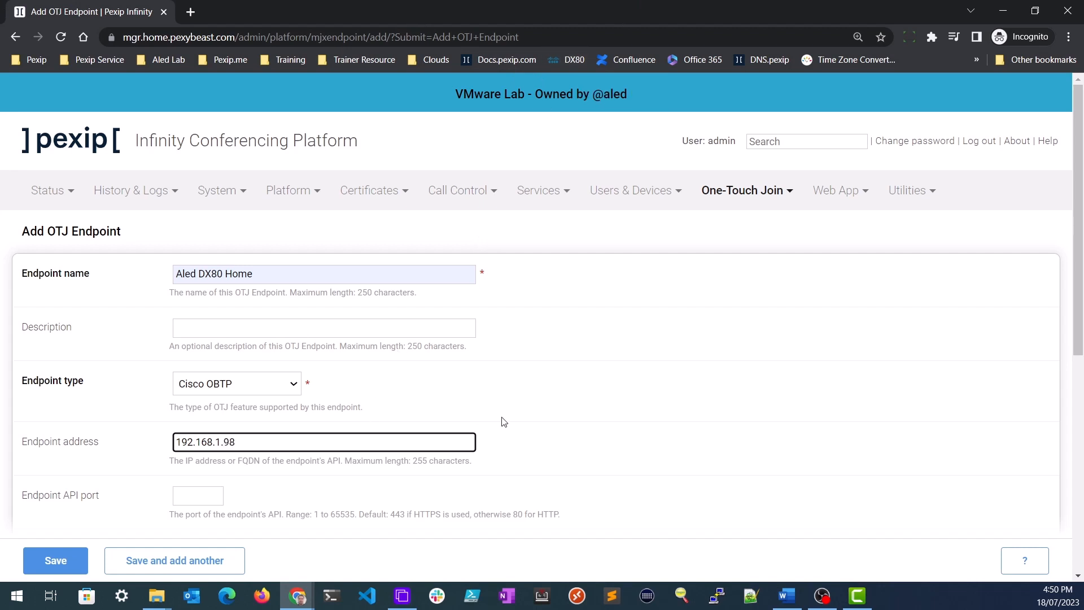
- Fill in the room resource email, assign group MEL Producton Endpoints, and save
{"action": "left_click_drag", "start_coordinate": [1075, 333], "coordinate": [1074, 488]}
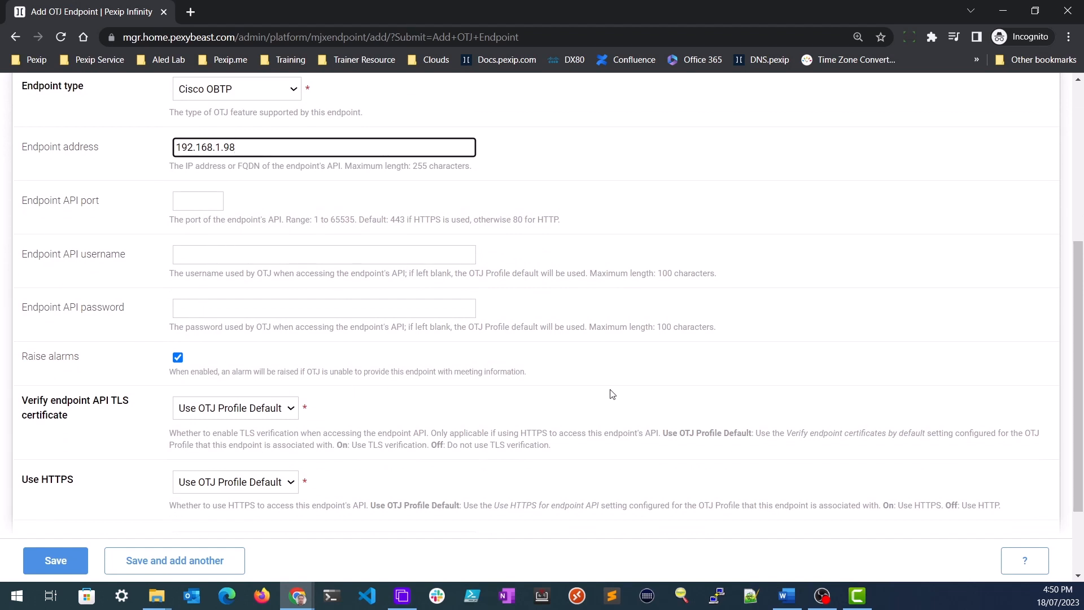
{"action": "left_click_drag", "start_coordinate": [1078, 337], "coordinate": [1077, 397]}
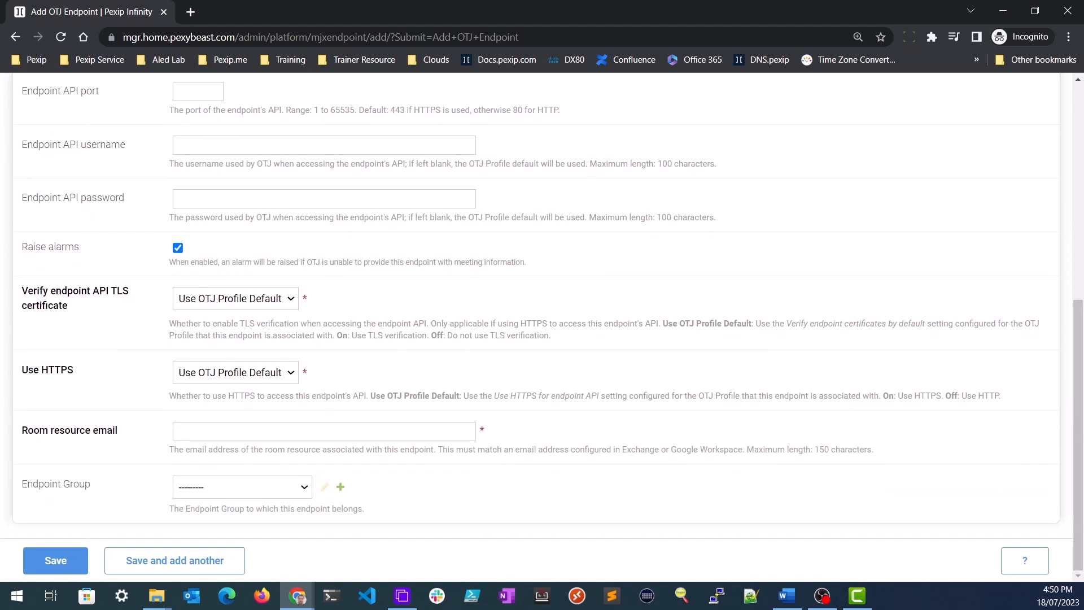
{"action": "left_click", "coordinate": [194, 433]}
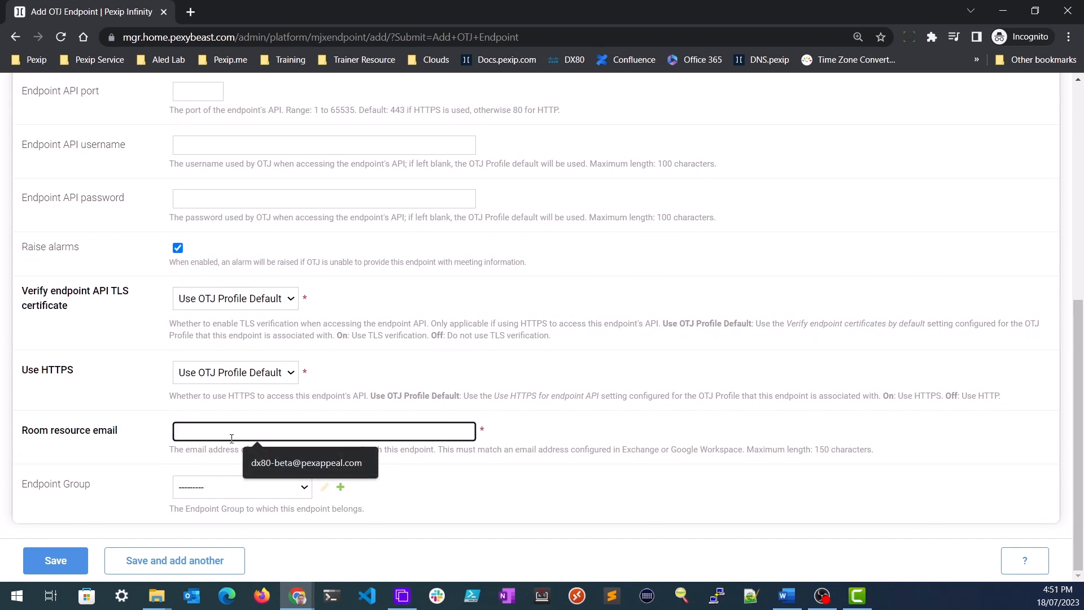
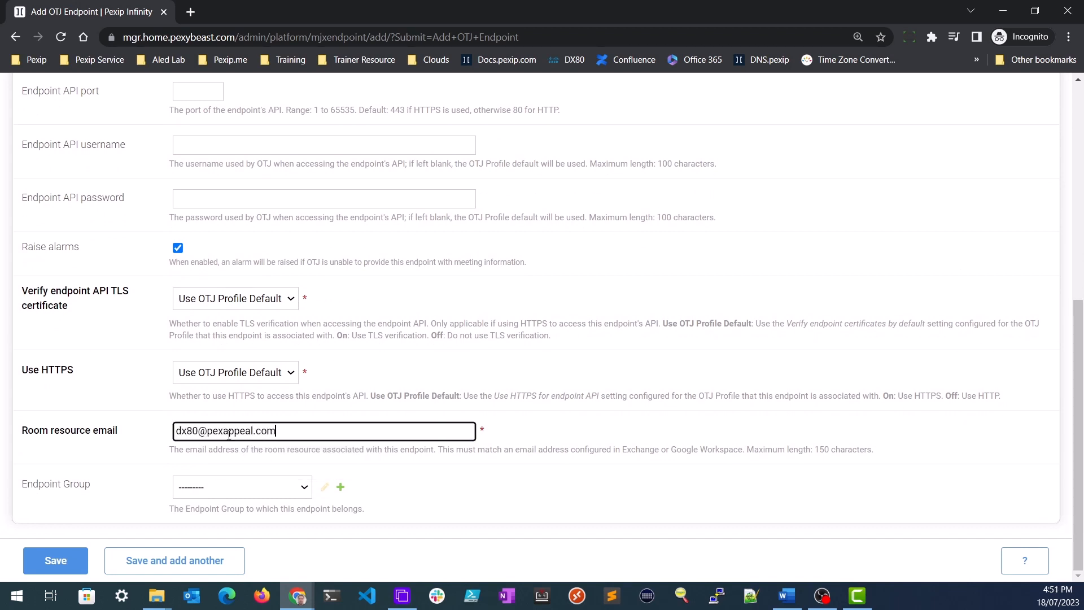
{"action": "left_click", "coordinate": [225, 487]}
{"action": "left_click", "coordinate": [226, 514]}
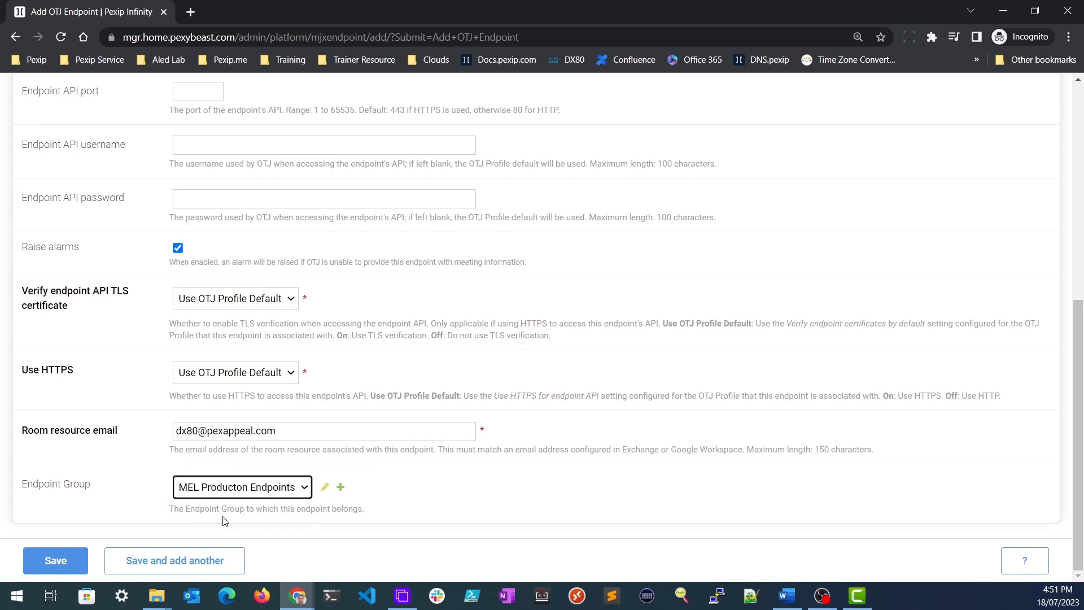
{"action": "left_click", "coordinate": [55, 560]}
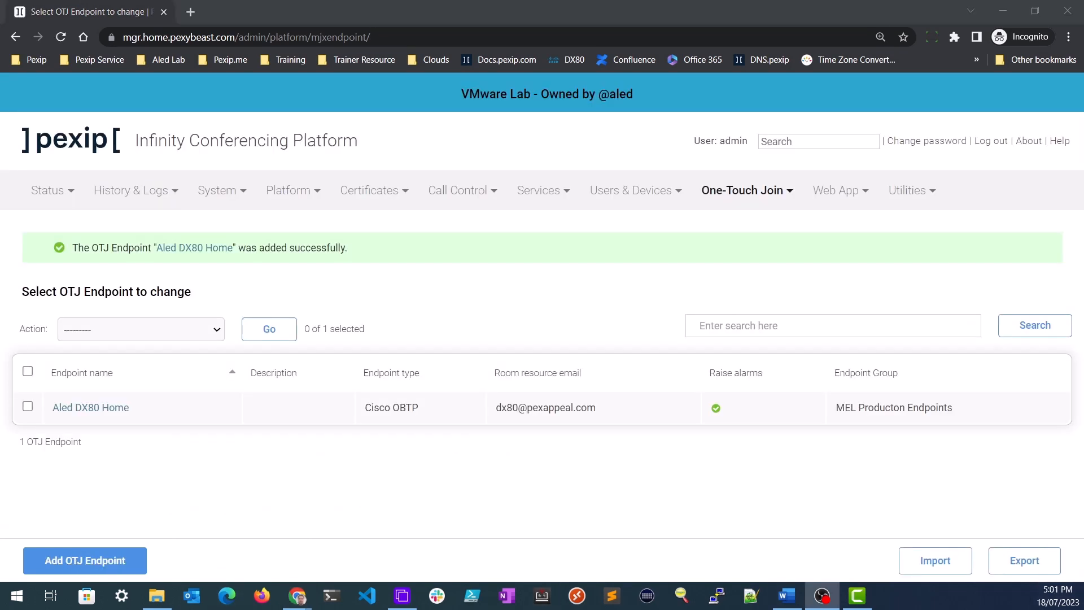
- Start a new meeting processing rule 'Pexip Service' using the Melbourne Production profile
{"action": "left_click", "coordinate": [770, 191]}
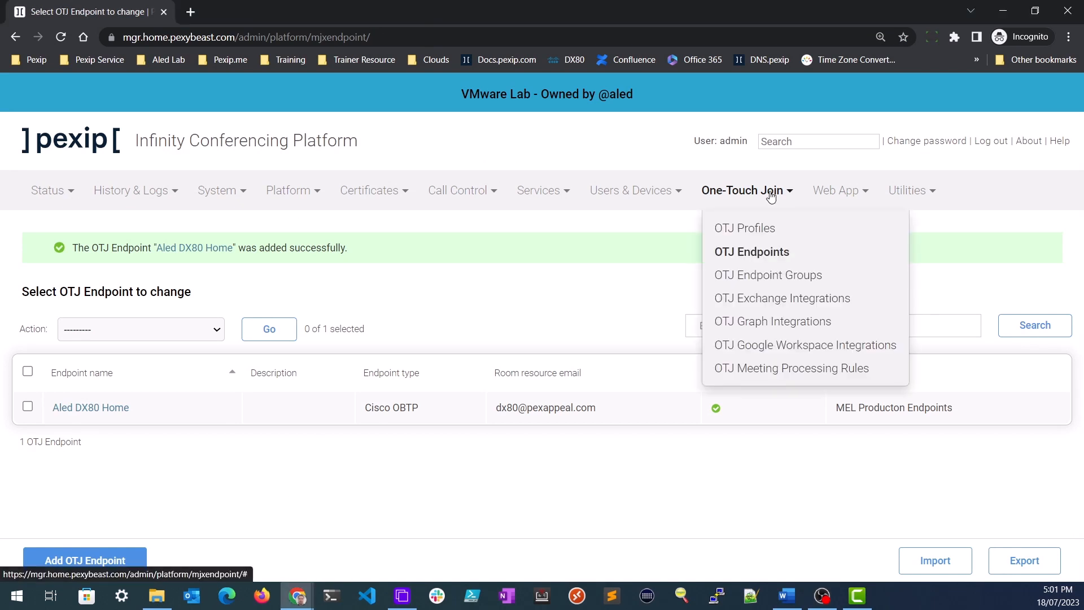
{"action": "left_click", "coordinate": [777, 367]}
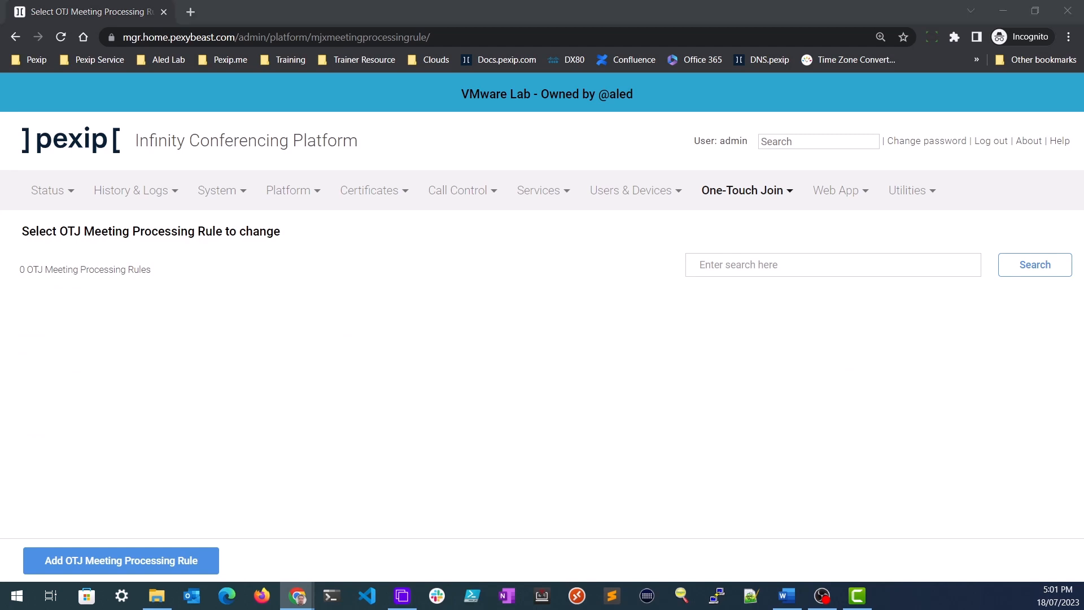
{"action": "left_click", "coordinate": [189, 562]}
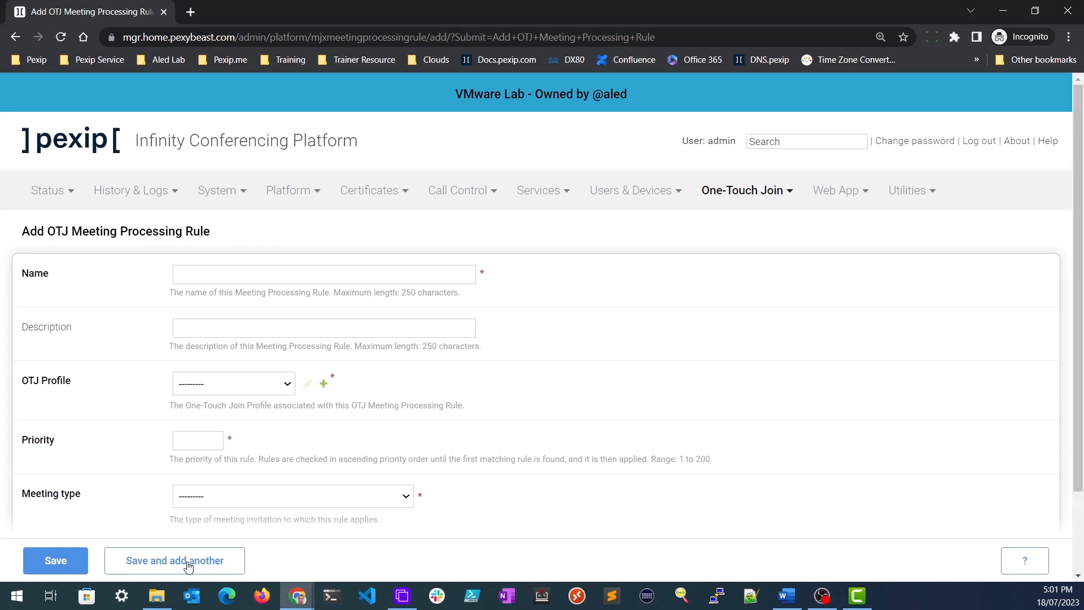
{"action": "left_click", "coordinate": [271, 276]}
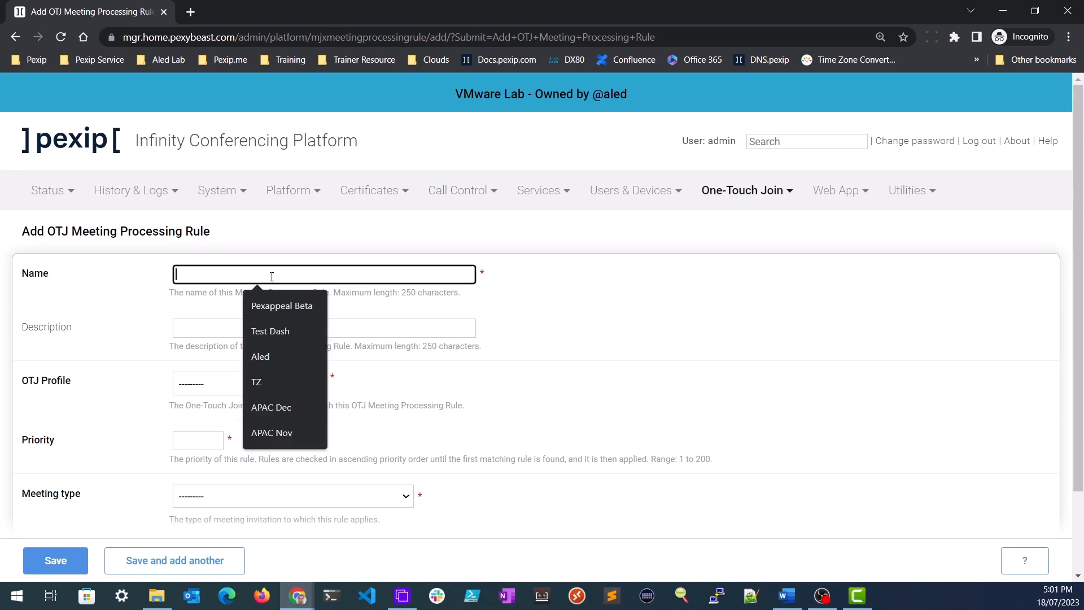
{"action": "type", "text": "Pexip"}
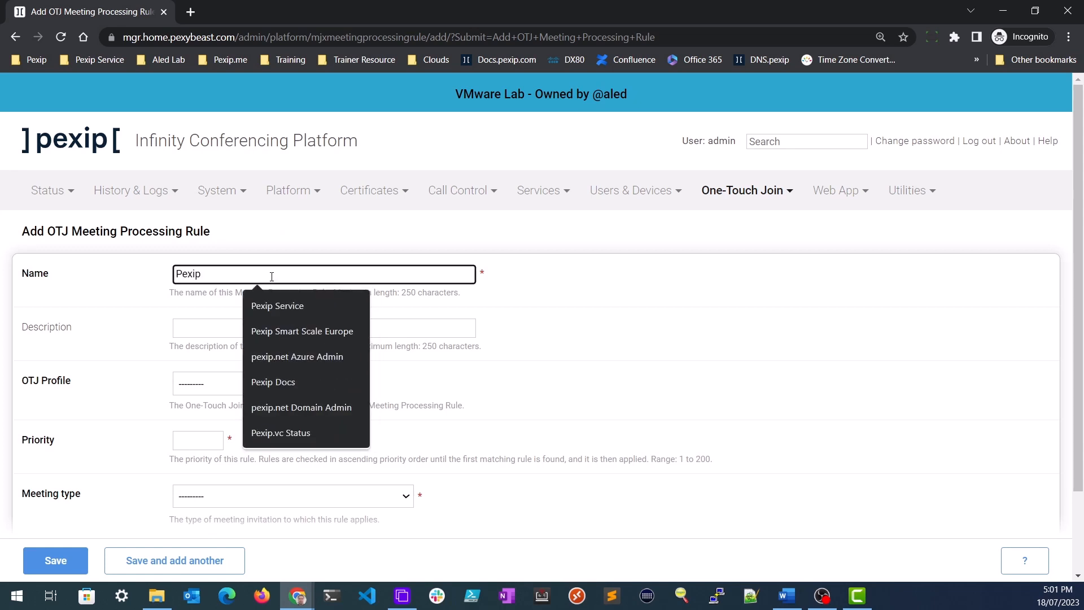
{"action": "type", "text": " Service"}
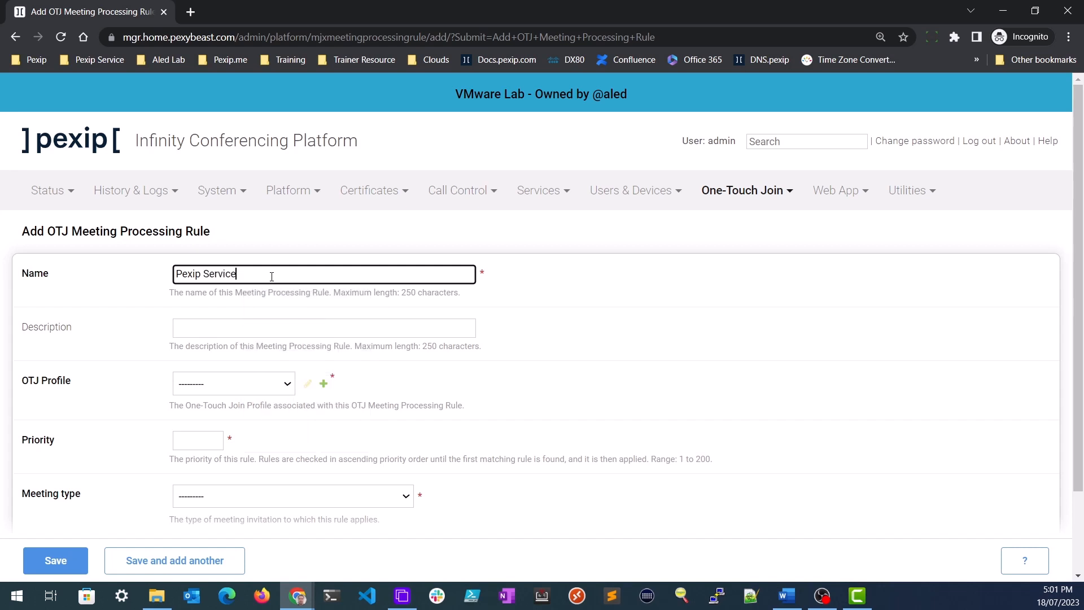
{"action": "left_click", "coordinate": [253, 389]}
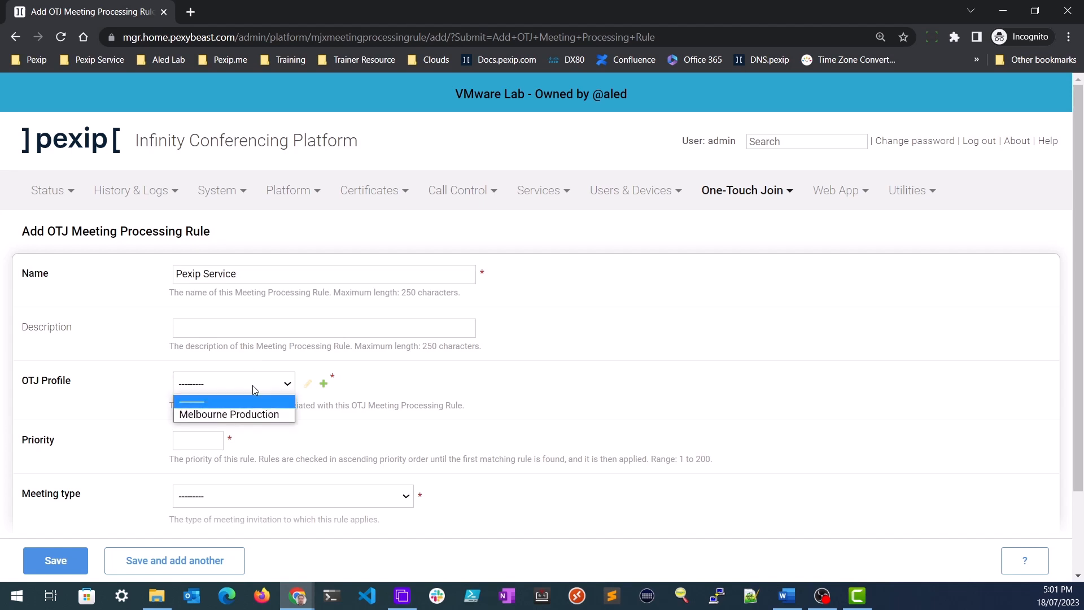
{"action": "left_click", "coordinate": [253, 415]}
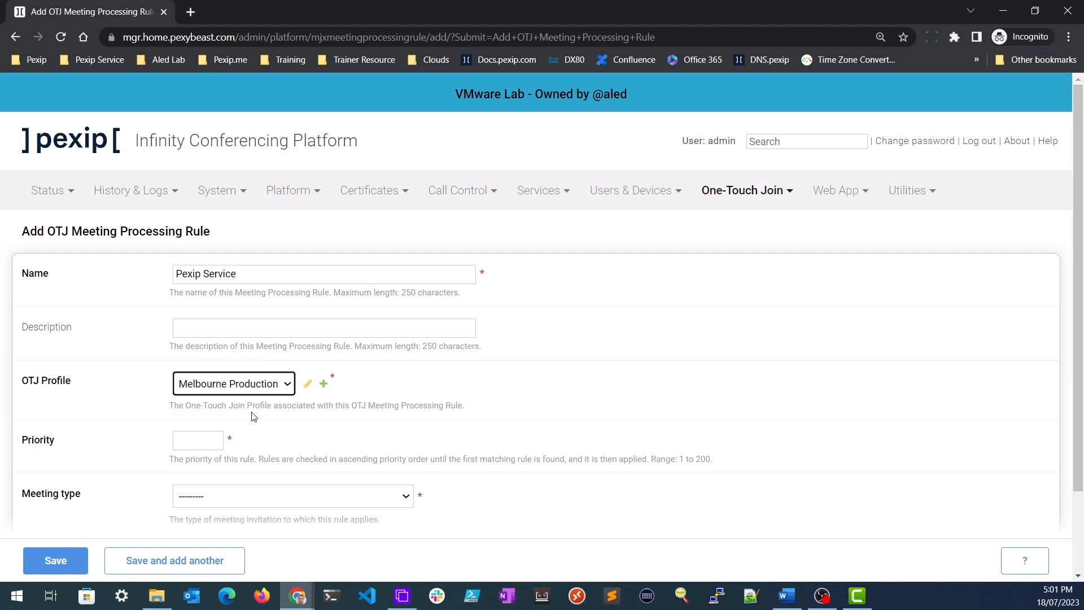
- Give the rule priority 50 and meeting type Pexip Service, then save it
{"action": "left_click", "coordinate": [193, 437]}
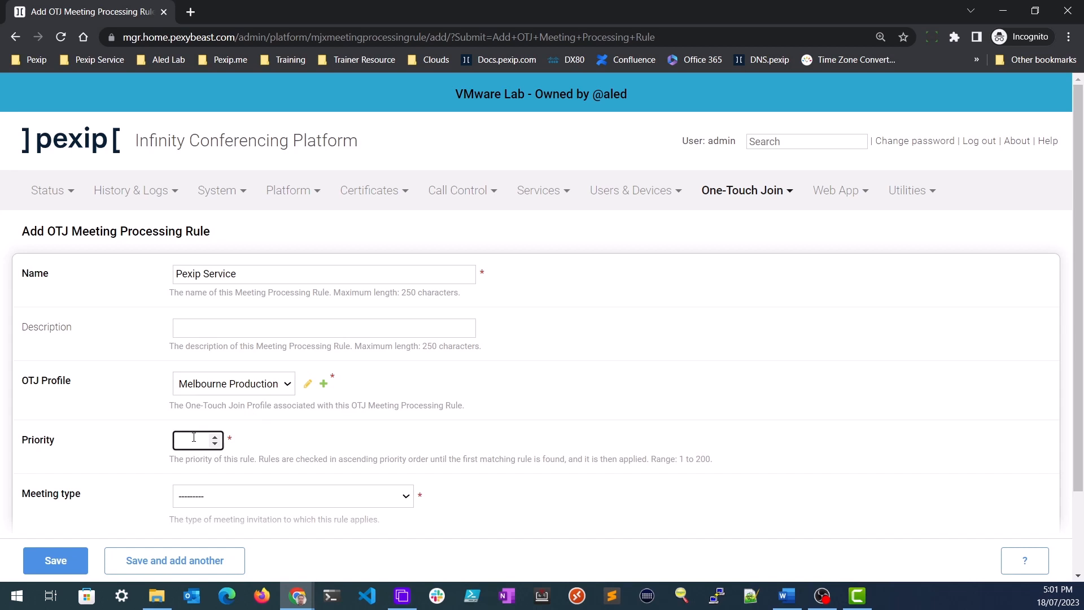
{"action": "type", "text": "50"}
{"action": "left_click", "coordinate": [278, 500]}
{"action": "scroll", "coordinate": [297, 399], "scroll_direction": "down", "scroll_amount": 1}
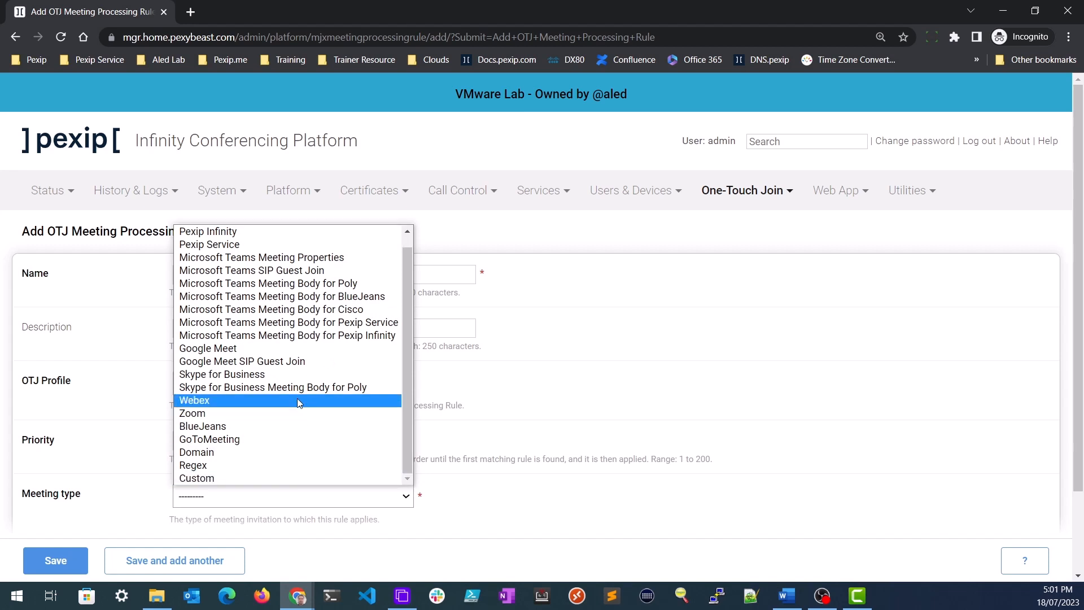
{"action": "left_click", "coordinate": [250, 245]}
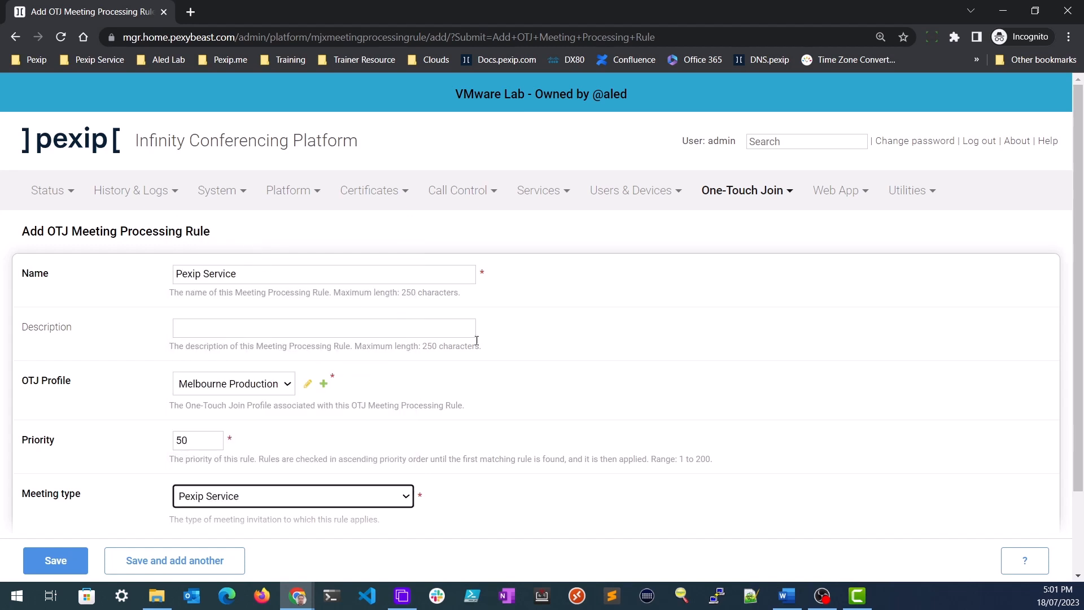
{"action": "scroll", "coordinate": [702, 405], "scroll_direction": "down", "scroll_amount": 2}
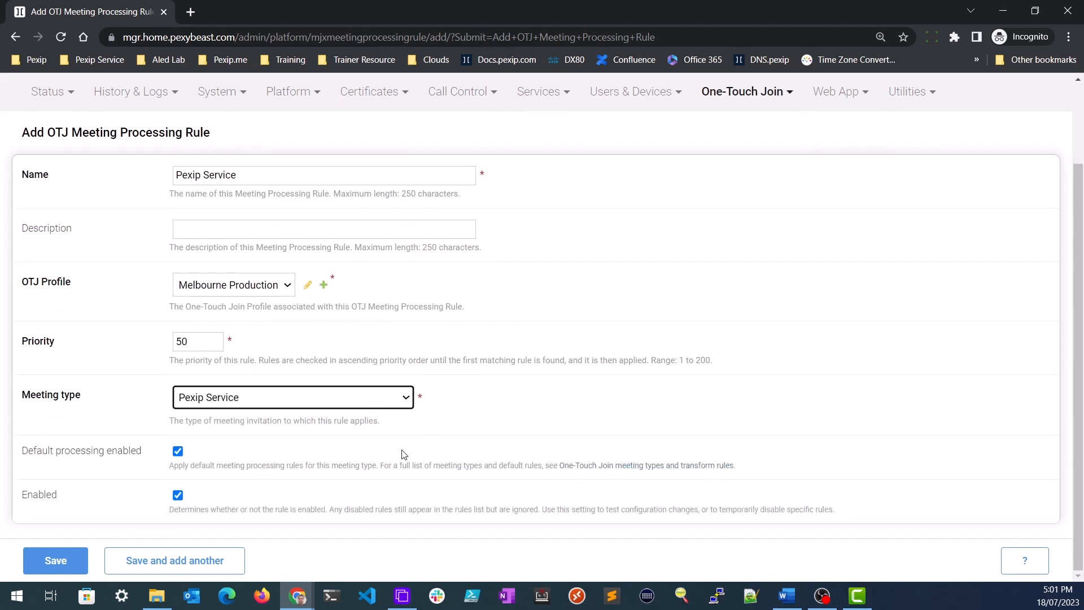
{"action": "left_click", "coordinate": [65, 563]}
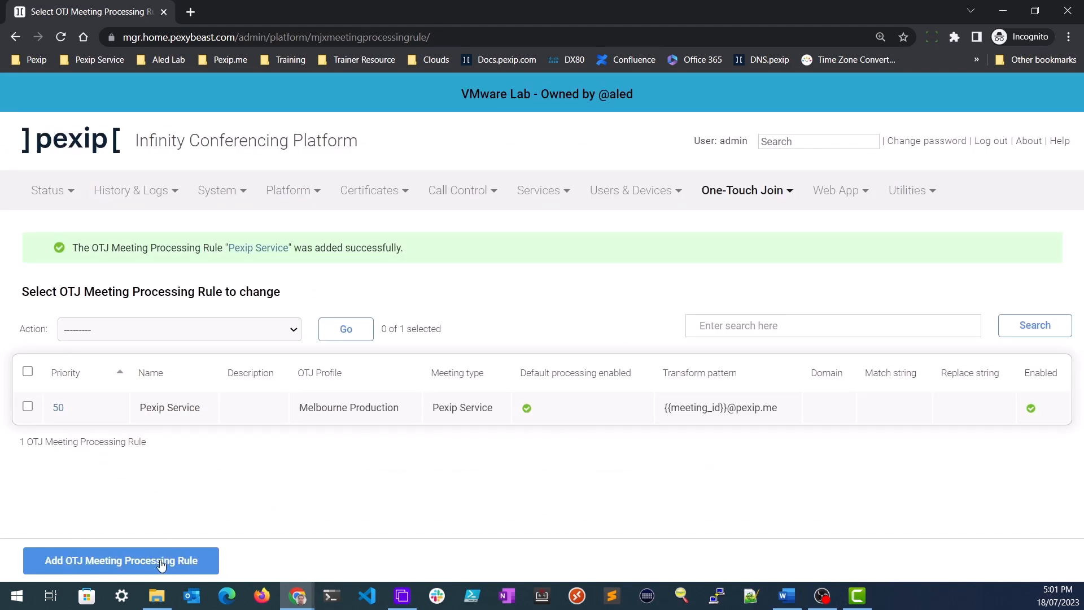
- Add rule 'Pexip Infinity' on Melbourne Production with priority 60 and meeting type Pexip Infinity
{"action": "left_click", "coordinate": [158, 562]}
{"action": "left_click", "coordinate": [289, 275]}
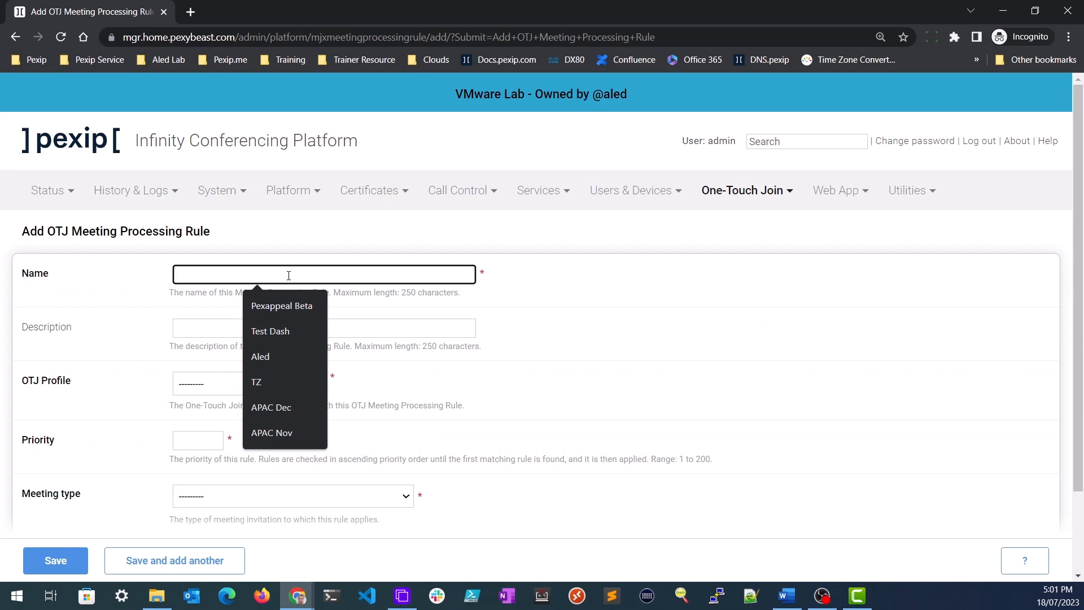
{"action": "type", "text": "Pexip Infinity"}
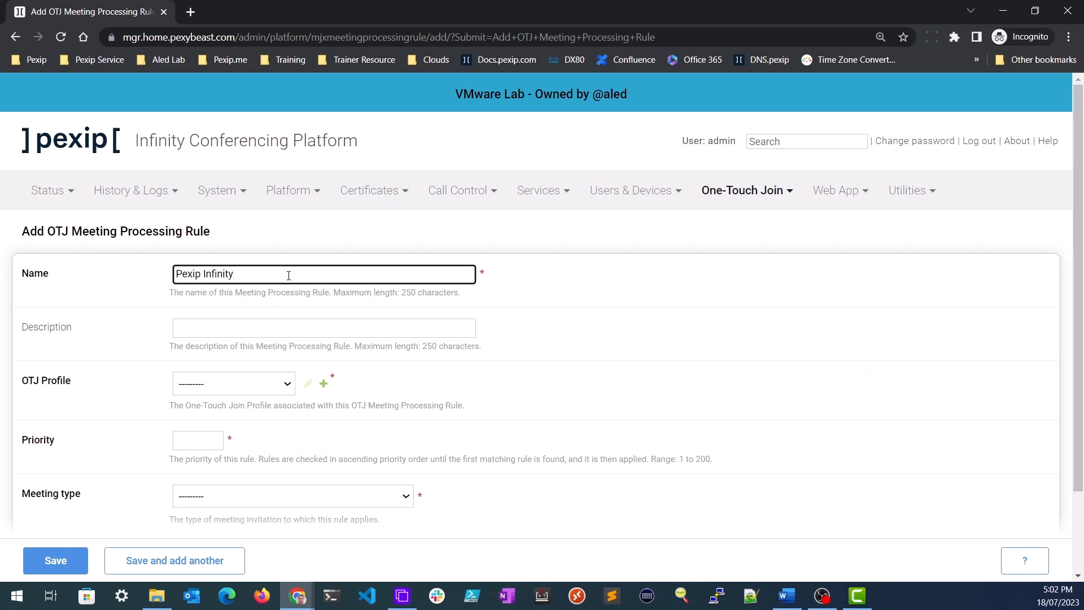
{"action": "left_click", "coordinate": [250, 383]}
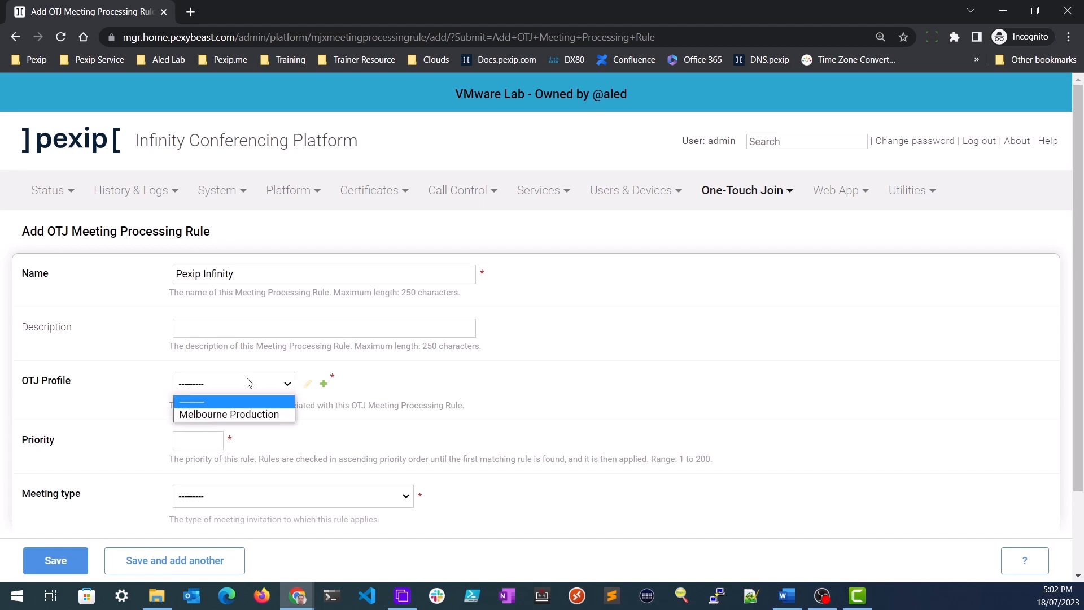
{"action": "left_click", "coordinate": [239, 411]}
{"action": "left_click", "coordinate": [188, 437]}
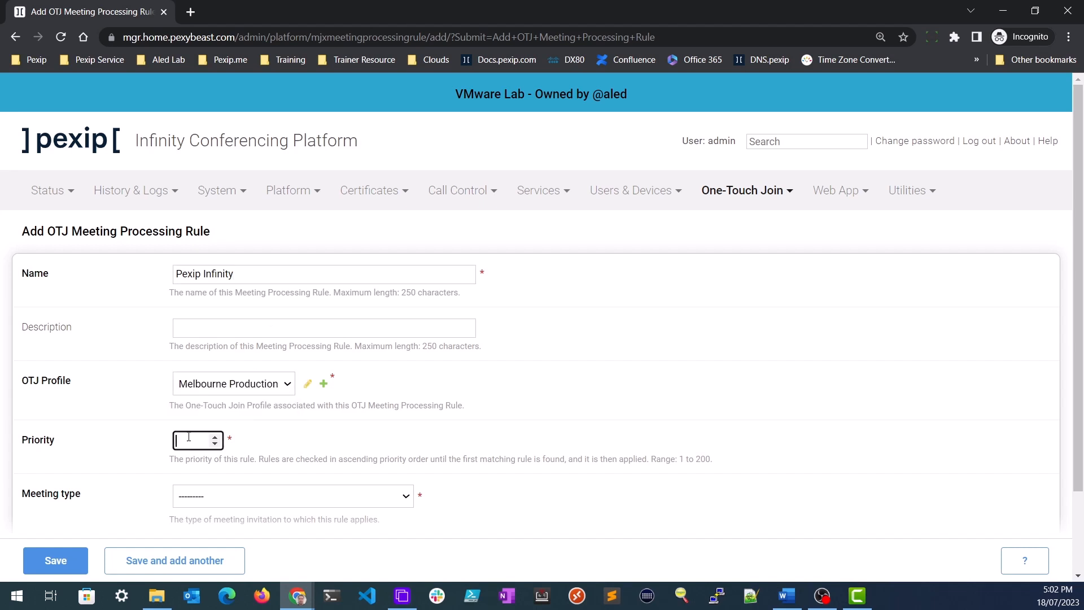
{"action": "type", "text": "60"}
{"action": "left_click", "coordinate": [218, 497]}
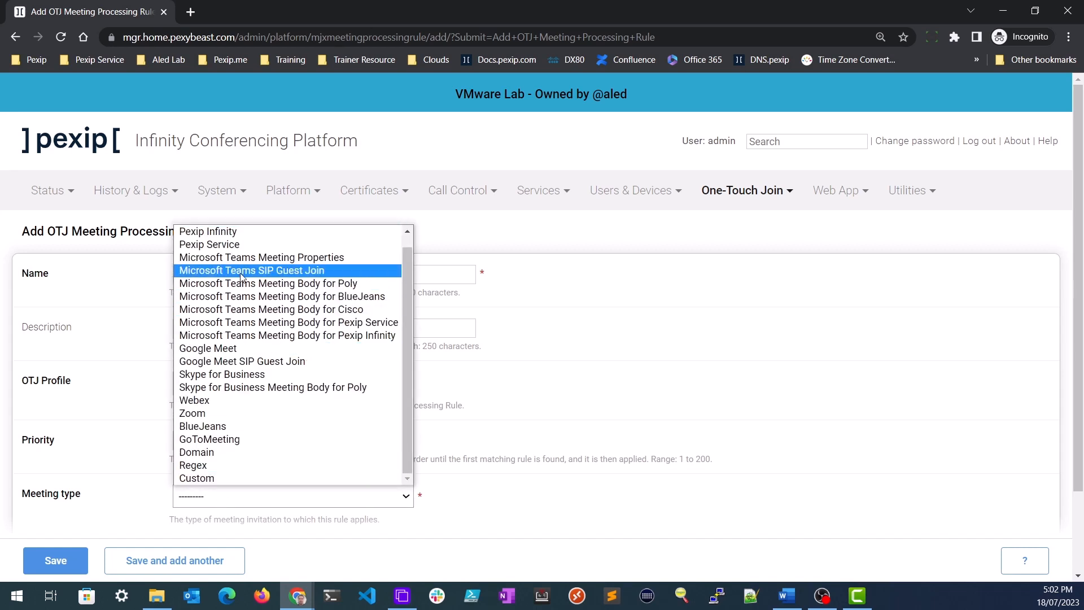
{"action": "left_click", "coordinate": [244, 234]}
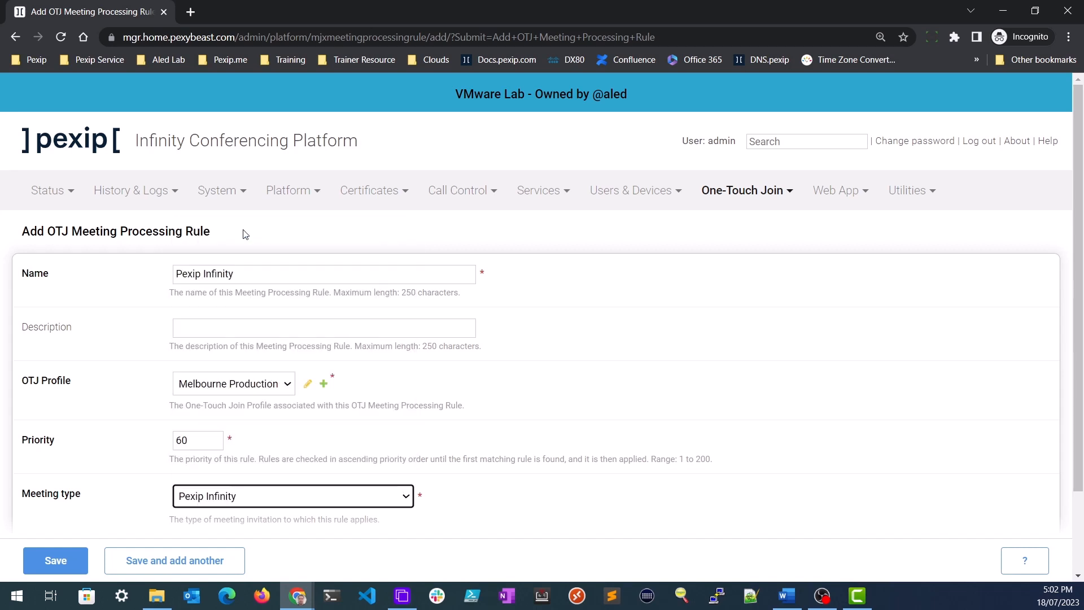
{"action": "left_click", "coordinate": [62, 561]}
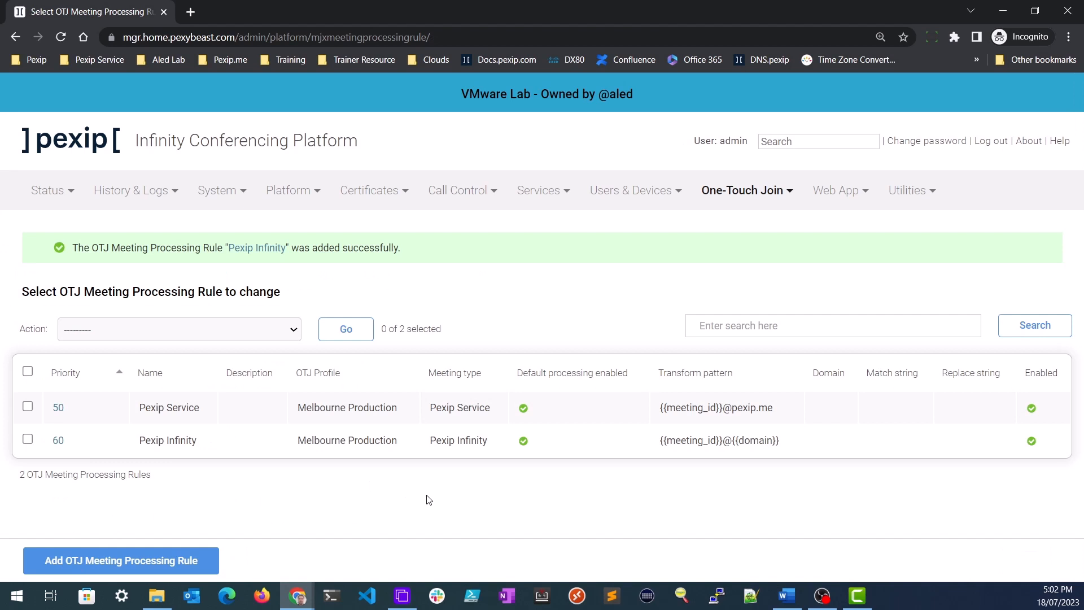
- Begin rule 'Teams CVI - Pexip' with the Melbourne Production profile and priority 70
{"action": "left_click", "coordinate": [134, 563]}
{"action": "left_click", "coordinate": [210, 272]}
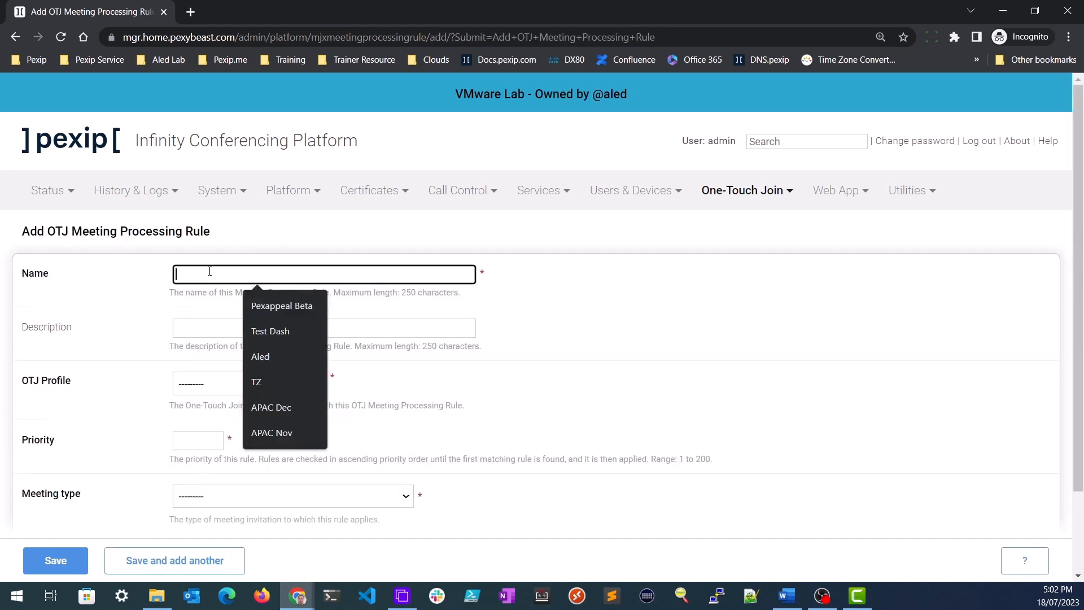
{"action": "type", "text": "Teams"}
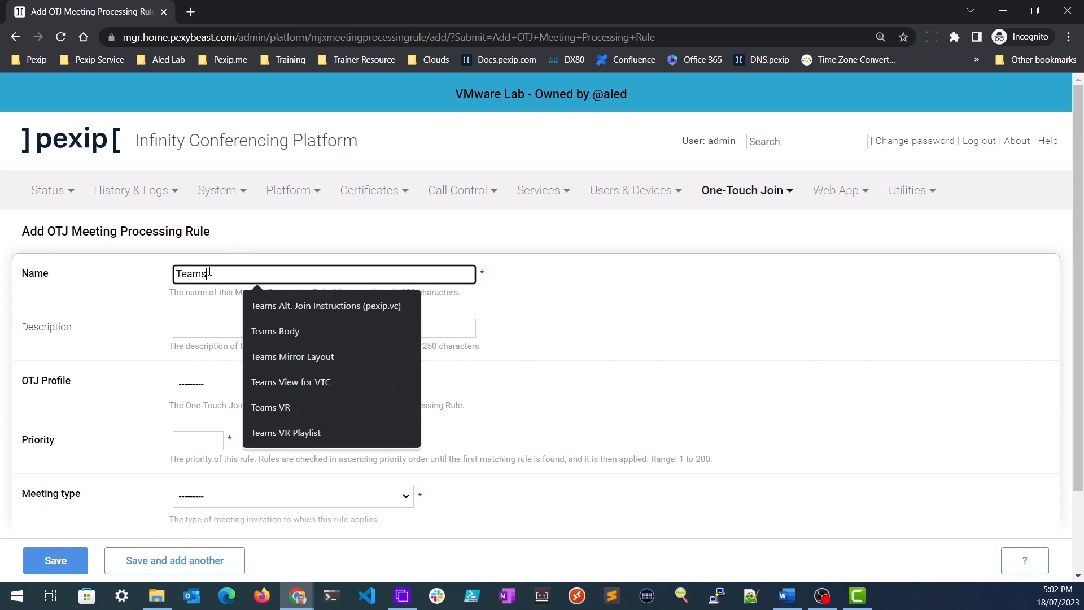
{"action": "type", "text": " CVI"}
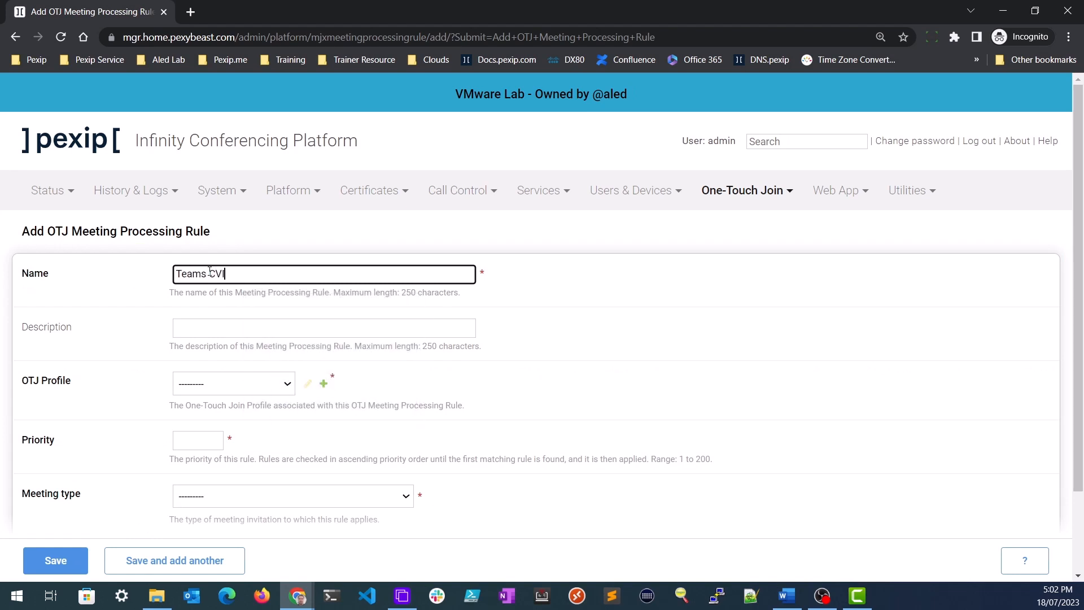
{"action": "type", "text": " - Pexip"}
{"action": "left_click", "coordinate": [213, 388]}
{"action": "left_click", "coordinate": [219, 414]}
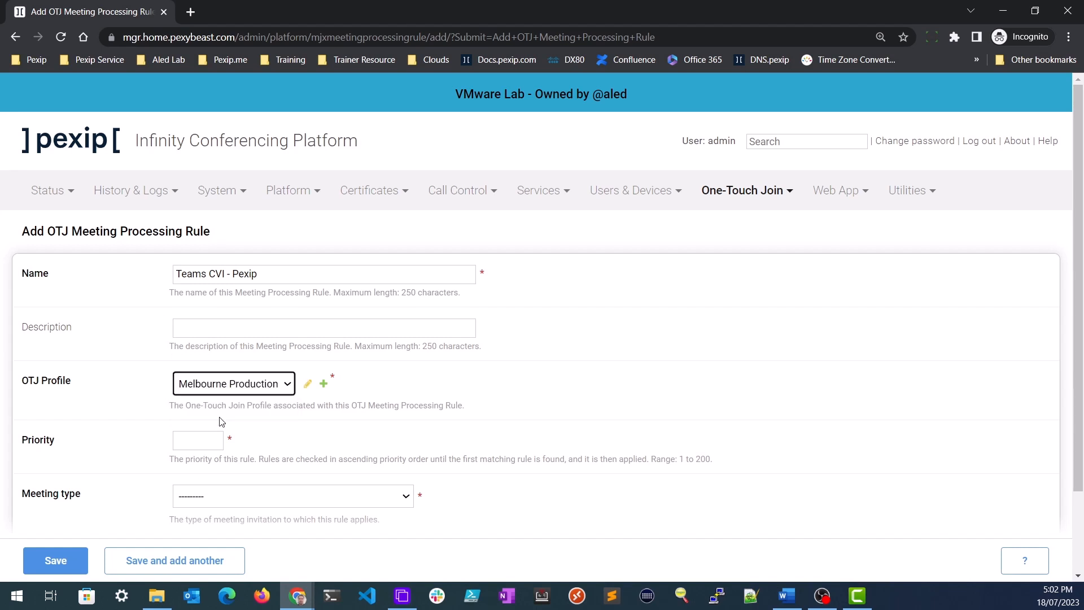
{"action": "left_click", "coordinate": [198, 439]}
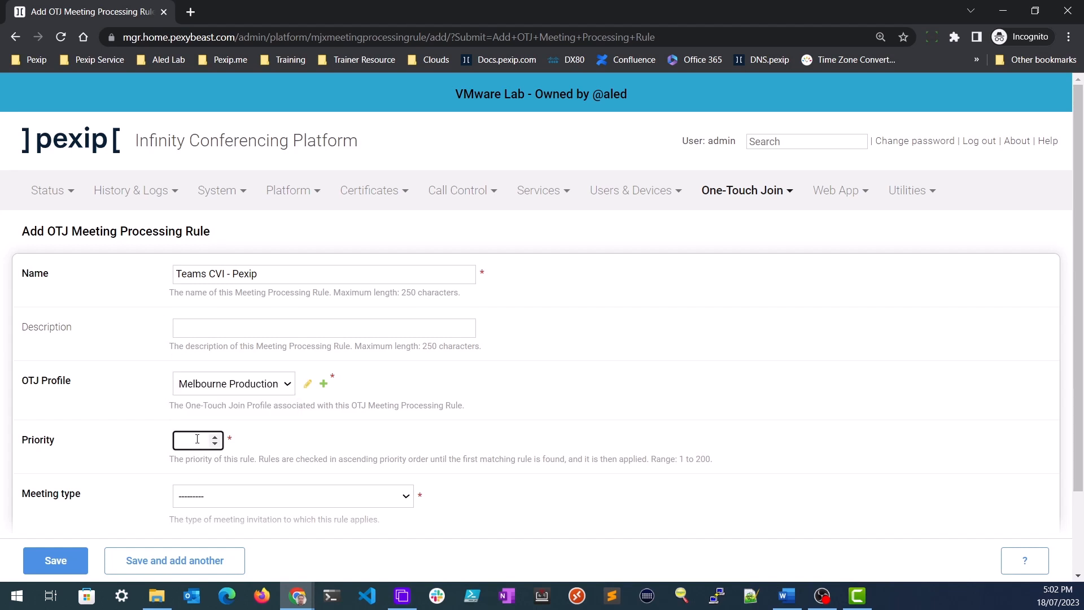
- Set meeting type Microsoft Teams Meeting Body for Pexip Service, complete the name, save, and start another rule
{"action": "left_click", "coordinate": [206, 496]}
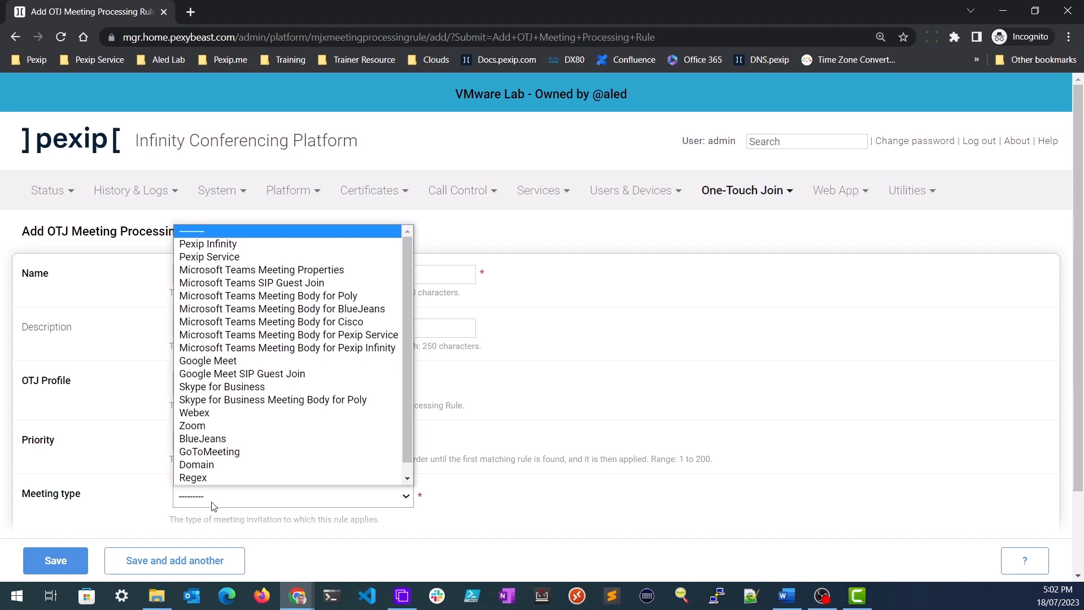
{"action": "left_click", "coordinate": [267, 336]}
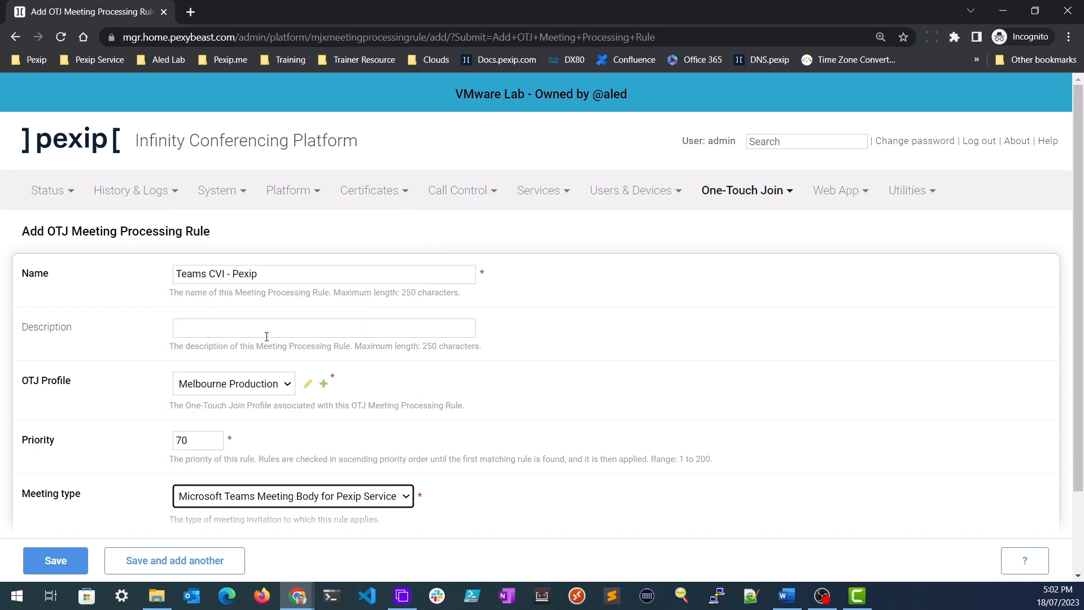
{"action": "left_click", "coordinate": [283, 273]}
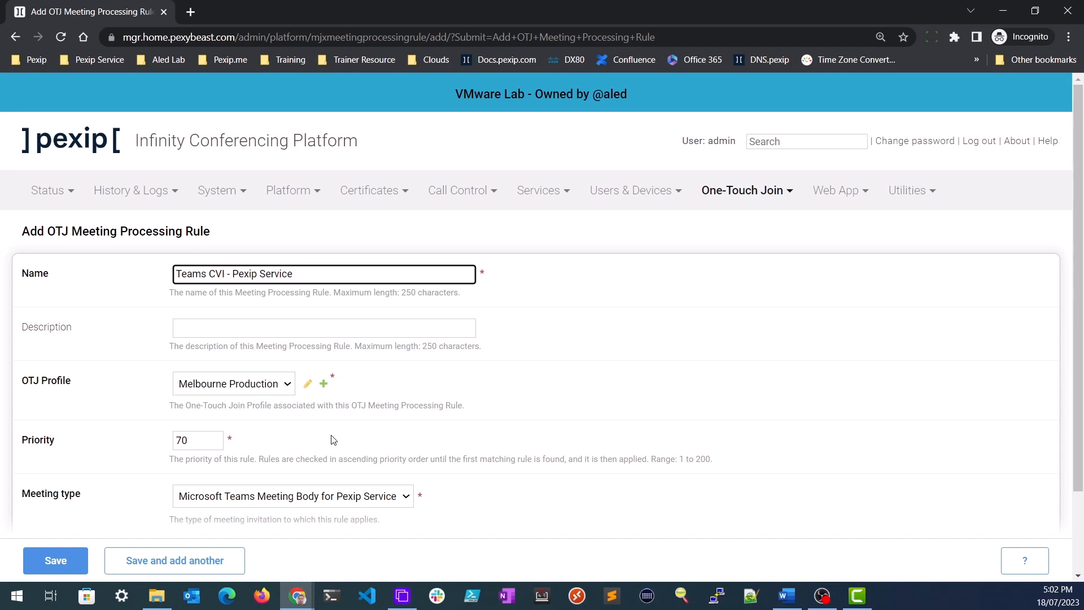
{"action": "scroll", "coordinate": [316, 448], "scroll_direction": "down", "scroll_amount": 2}
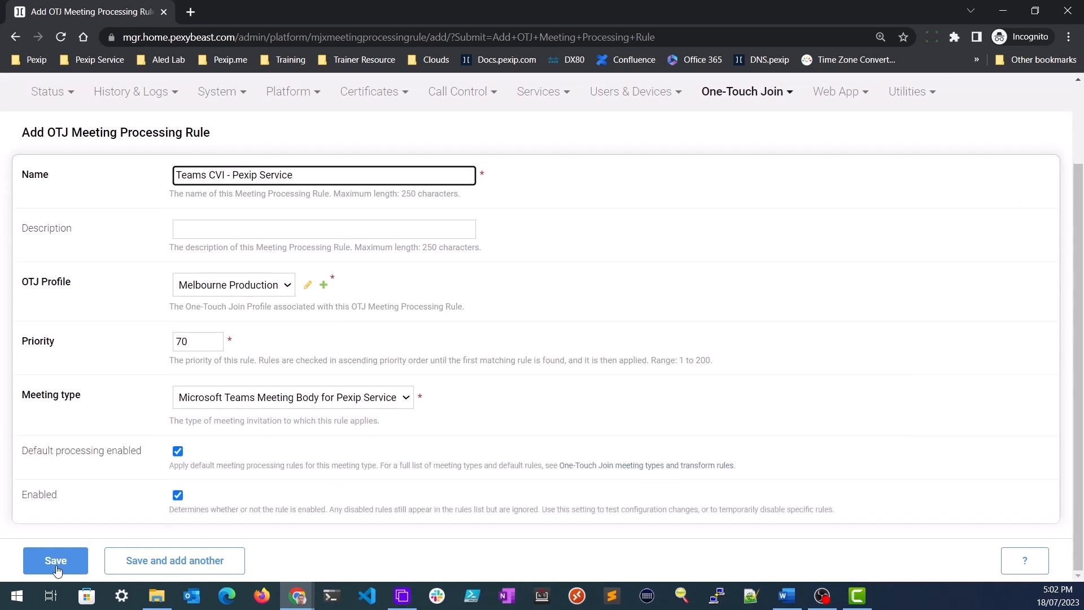
{"action": "left_click", "coordinate": [56, 565]}
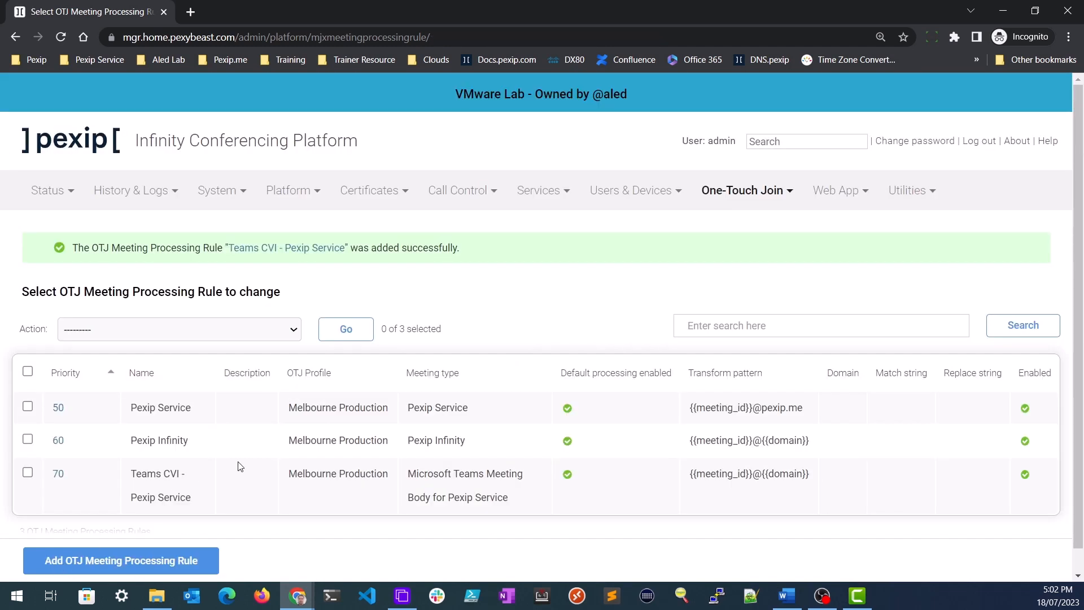
{"action": "left_click", "coordinate": [195, 569]}
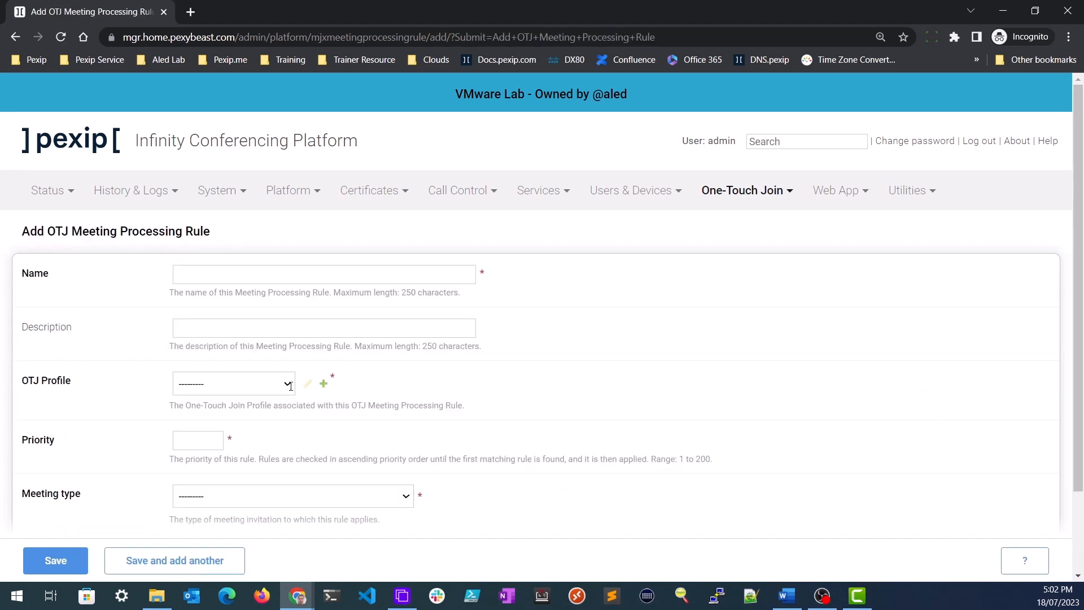
- Save rule 'Teams CVI - Pexip Infinity': Melbourne Production, priority 80, Microsoft Teams Meeting Body for Pexip Infinity
{"action": "left_click", "coordinate": [229, 277]}
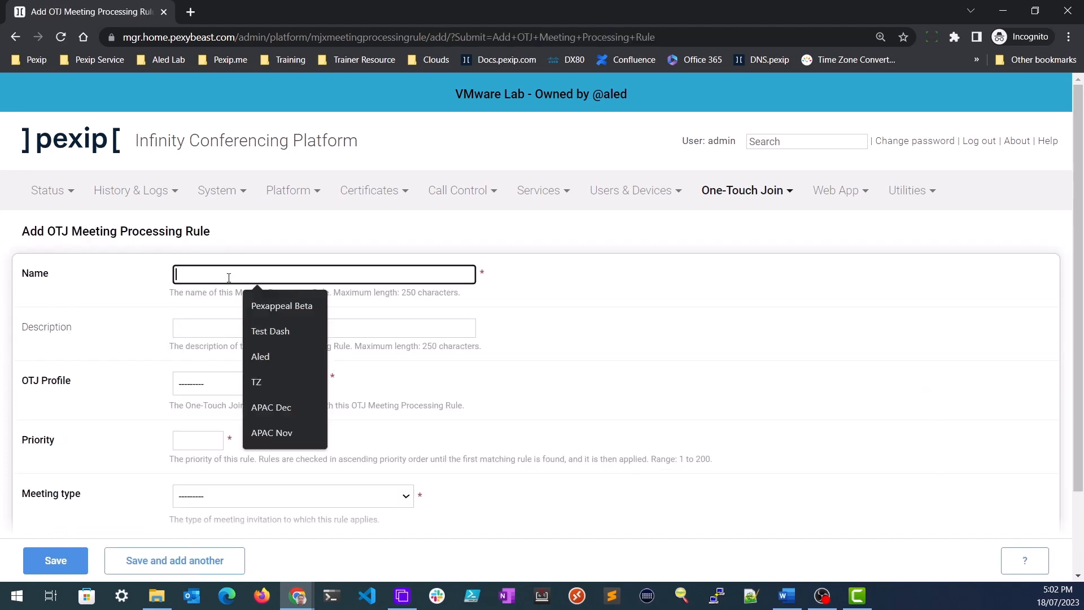
{"action": "type", "text": "Teams CVI - Pexip Infinity"}
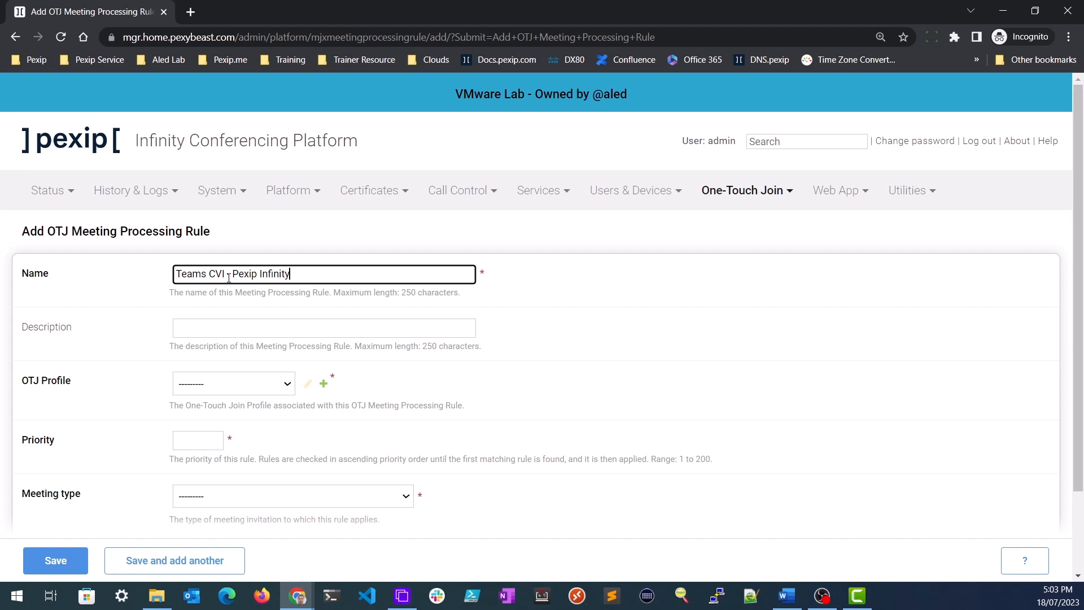
{"action": "left_click", "coordinate": [231, 390]}
{"action": "left_click", "coordinate": [230, 412]}
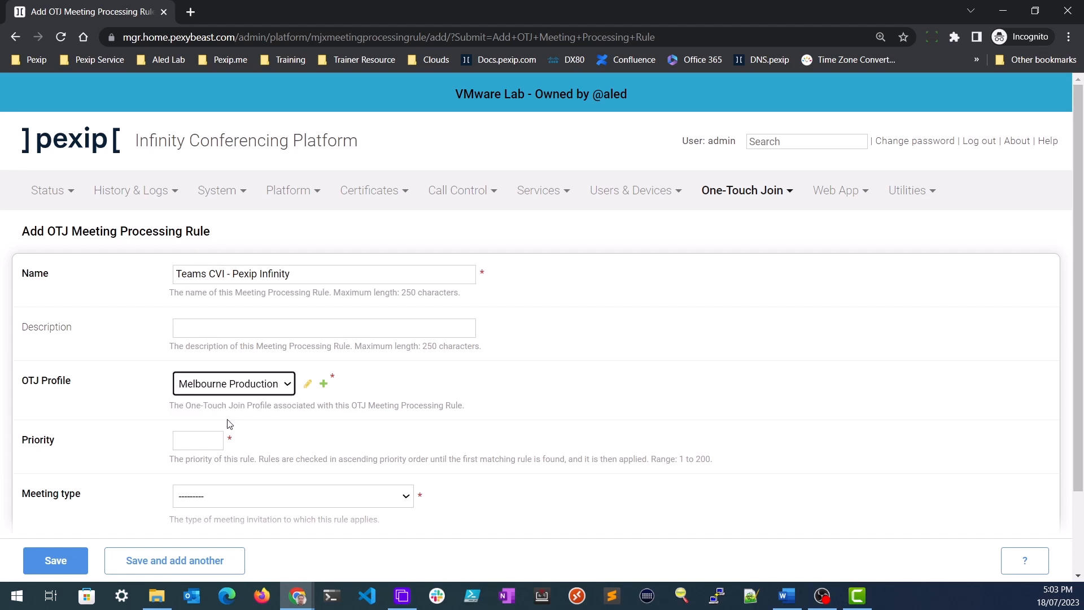
{"action": "left_click", "coordinate": [191, 442]}
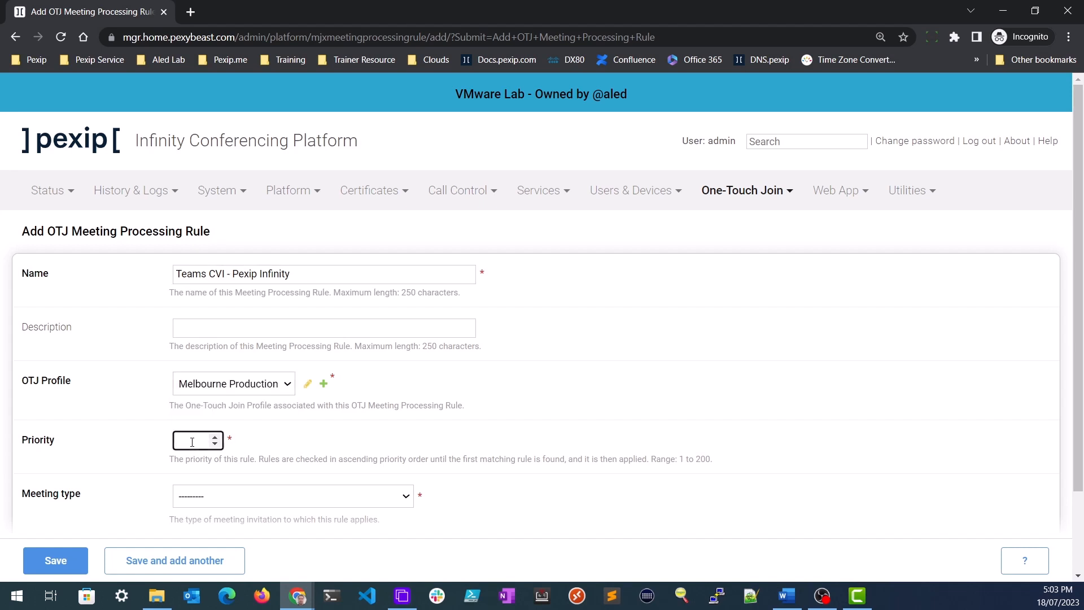
{"action": "left_click", "coordinate": [198, 495]}
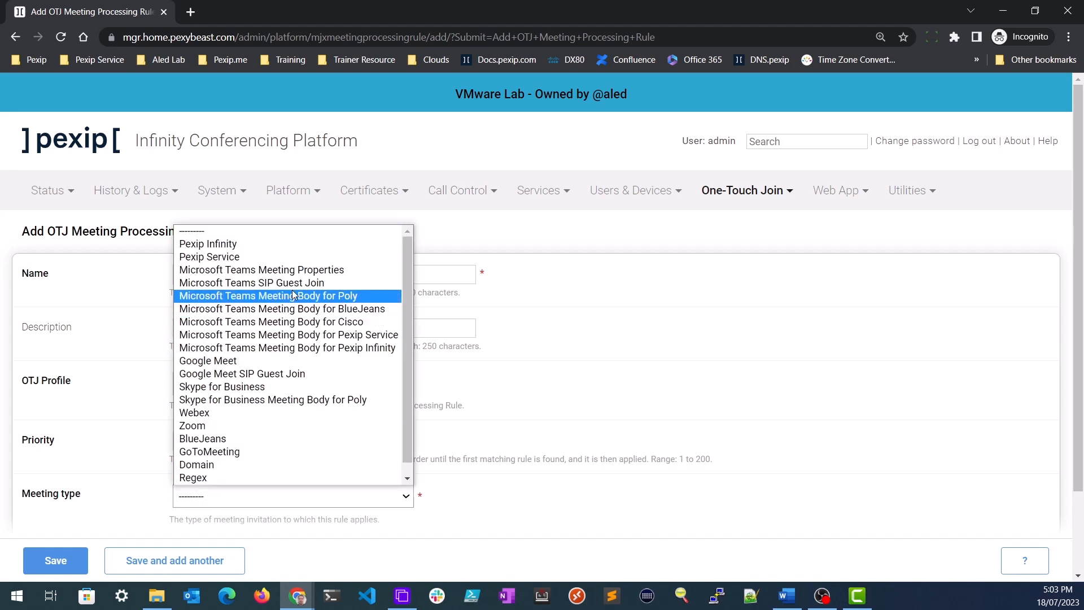
{"action": "left_click", "coordinate": [305, 346]}
{"action": "scroll", "coordinate": [116, 500], "scroll_direction": "down", "scroll_amount": 2}
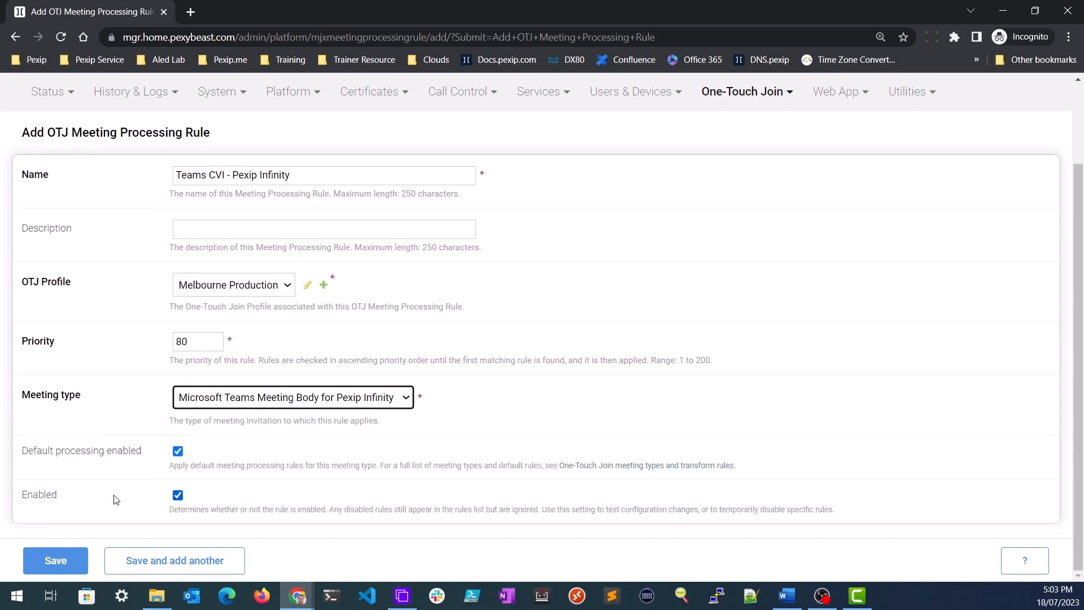
{"action": "left_click", "coordinate": [73, 558]}
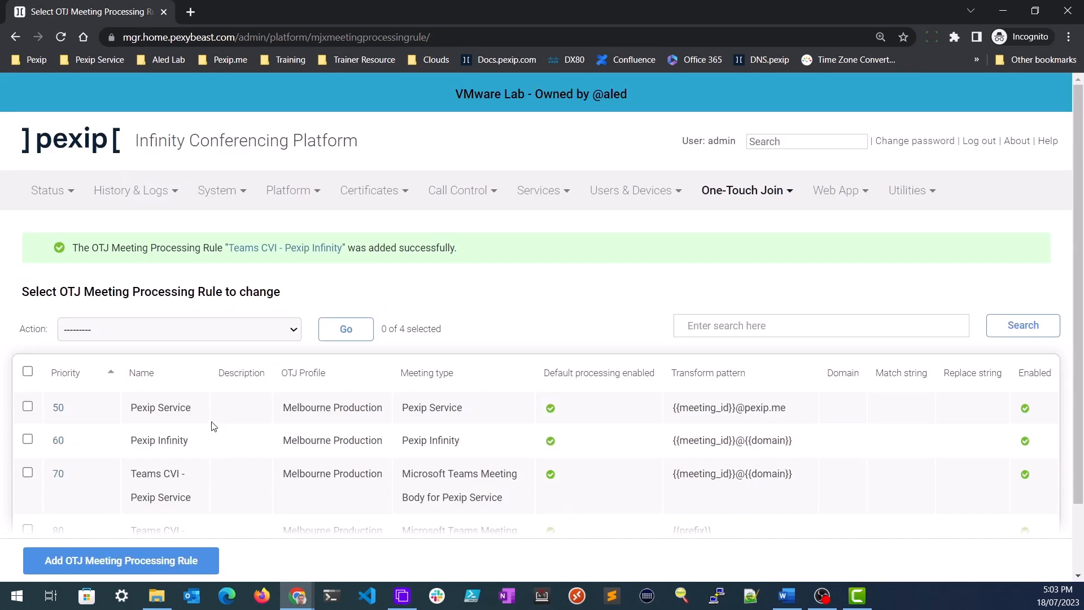
- Start another OTJ meeting processing rule named 'Webex'
{"action": "scroll", "coordinate": [214, 389], "scroll_direction": "down", "scroll_amount": 2}
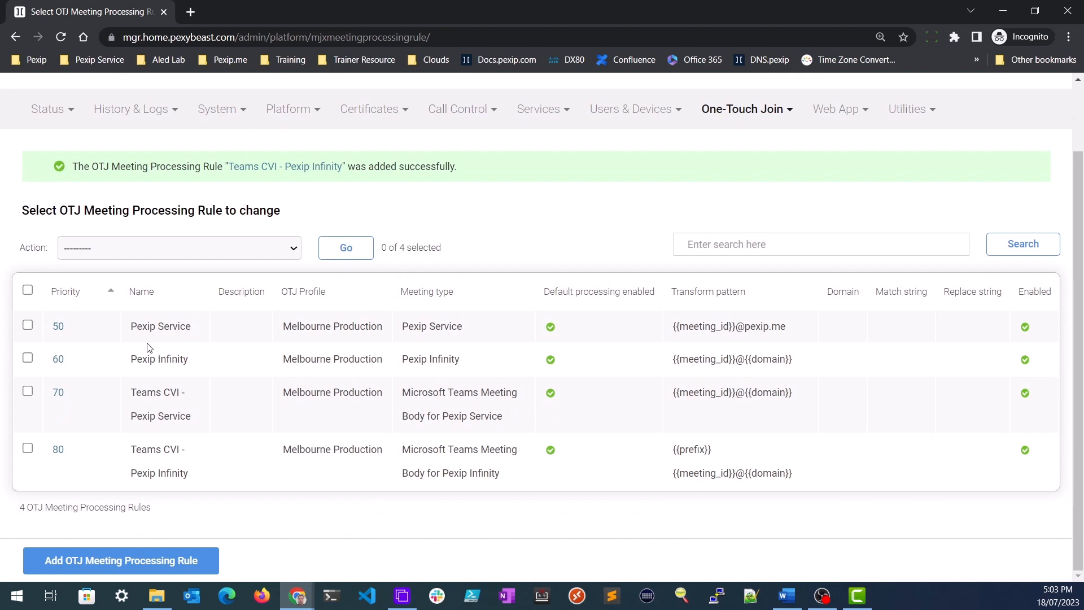
{"action": "left_click", "coordinate": [122, 560]}
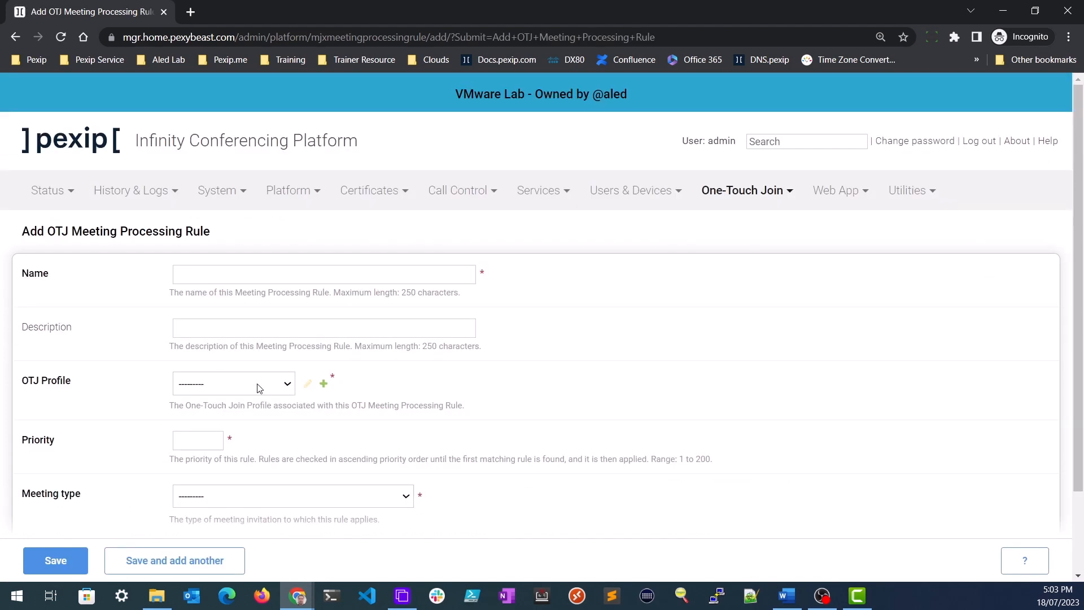
{"action": "left_click", "coordinate": [231, 273]}
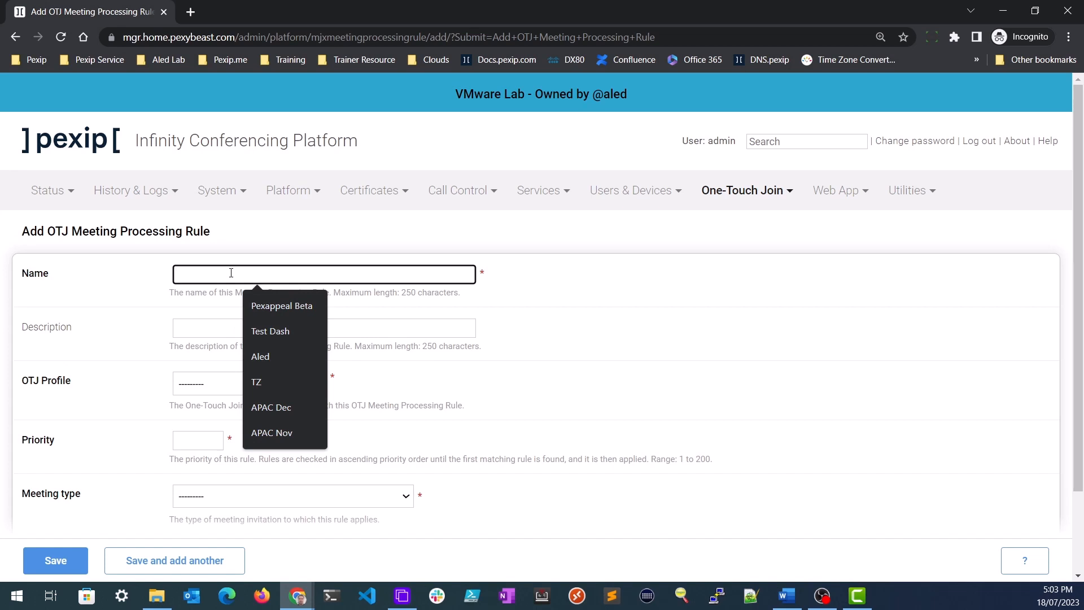
{"action": "type", "text": "Webex"}
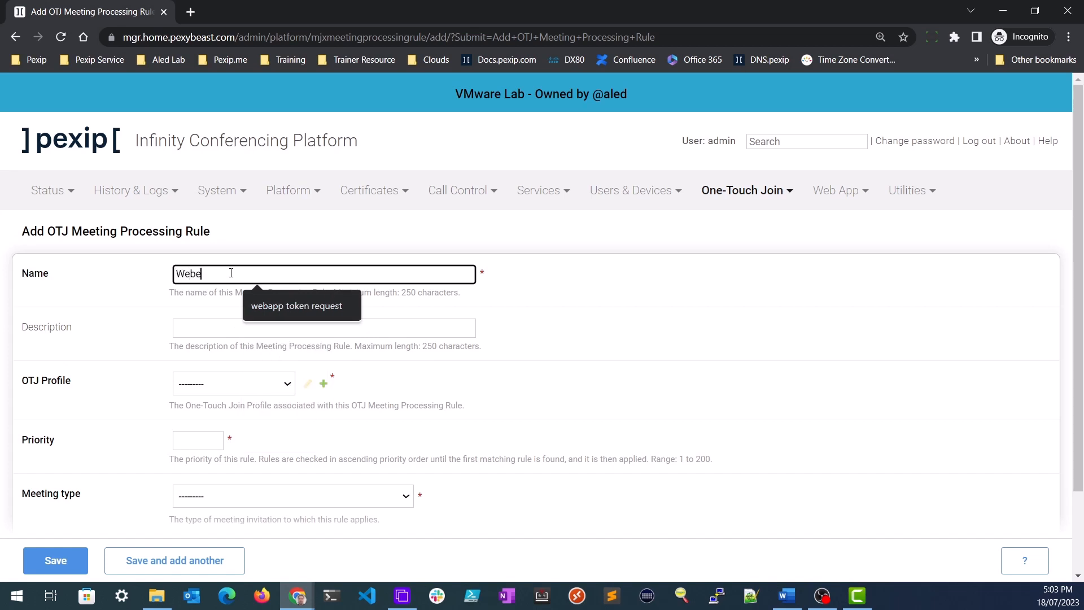
- Give the Webex rule Melbourne Production profile, priority 100 and Webex meeting type, then save it
{"action": "left_click", "coordinate": [216, 381]}
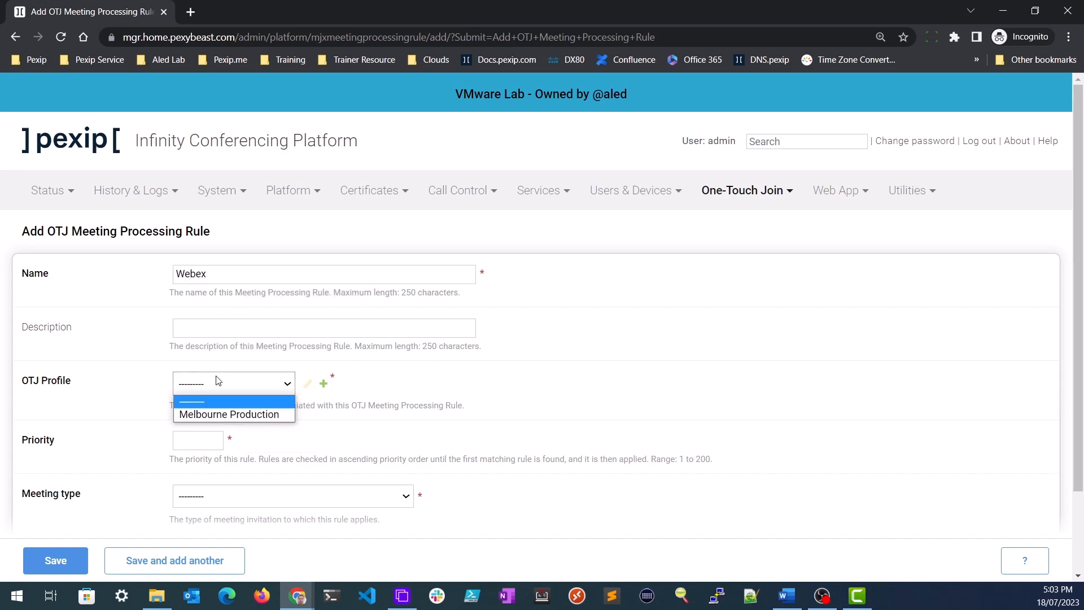
{"action": "left_click", "coordinate": [218, 415]}
{"action": "left_click", "coordinate": [194, 438]}
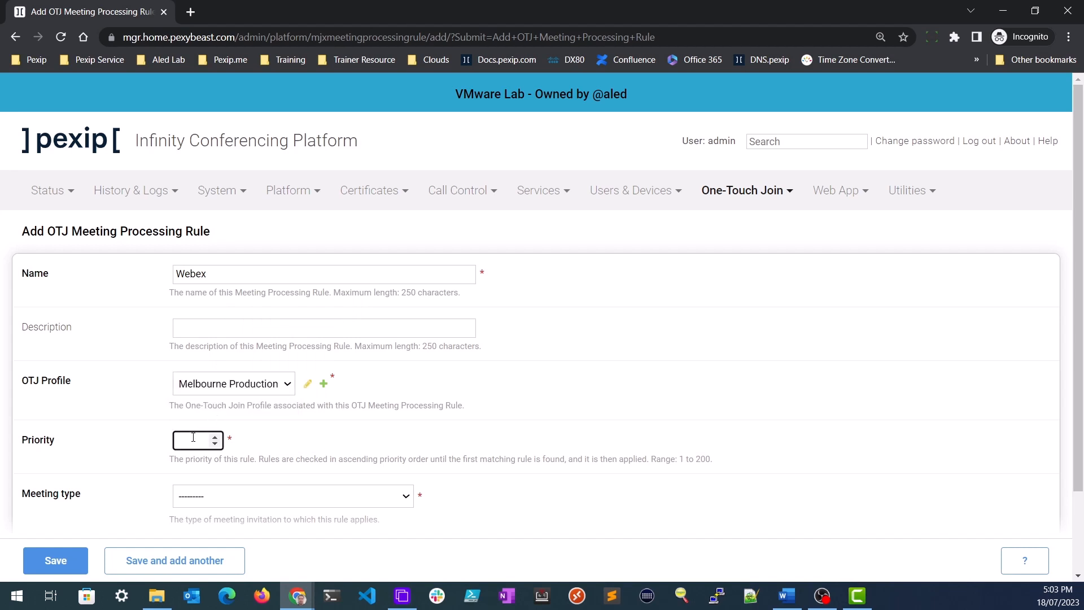
{"action": "type", "text": "100"}
{"action": "left_click", "coordinate": [213, 495]}
{"action": "scroll", "coordinate": [209, 446], "scroll_direction": "down", "scroll_amount": 1}
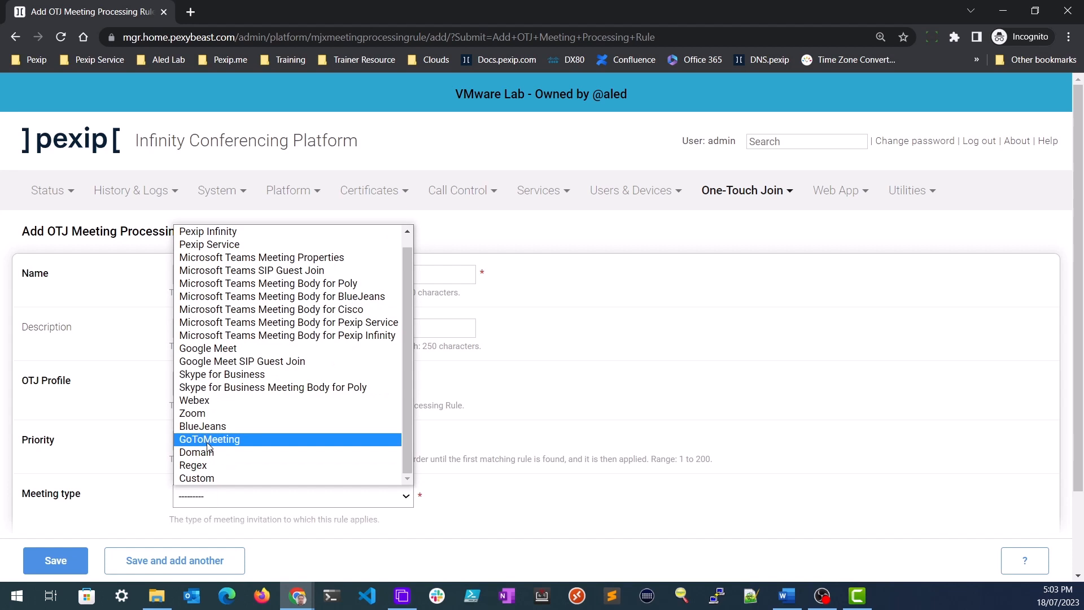
{"action": "left_click", "coordinate": [208, 400]}
{"action": "scroll", "coordinate": [180, 495], "scroll_direction": "down", "scroll_amount": 2}
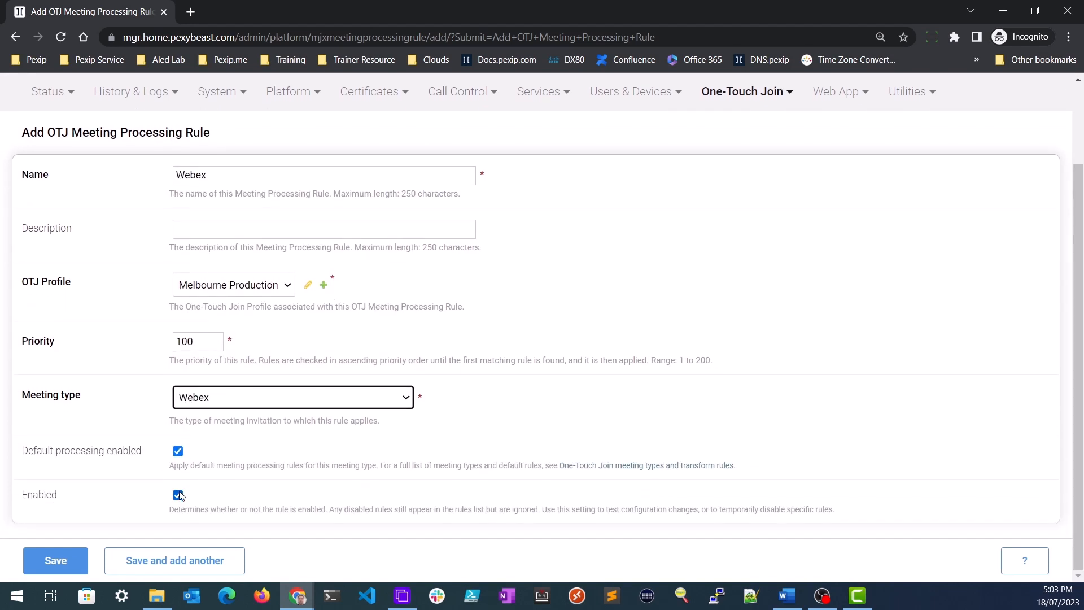
{"action": "left_click", "coordinate": [64, 569]}
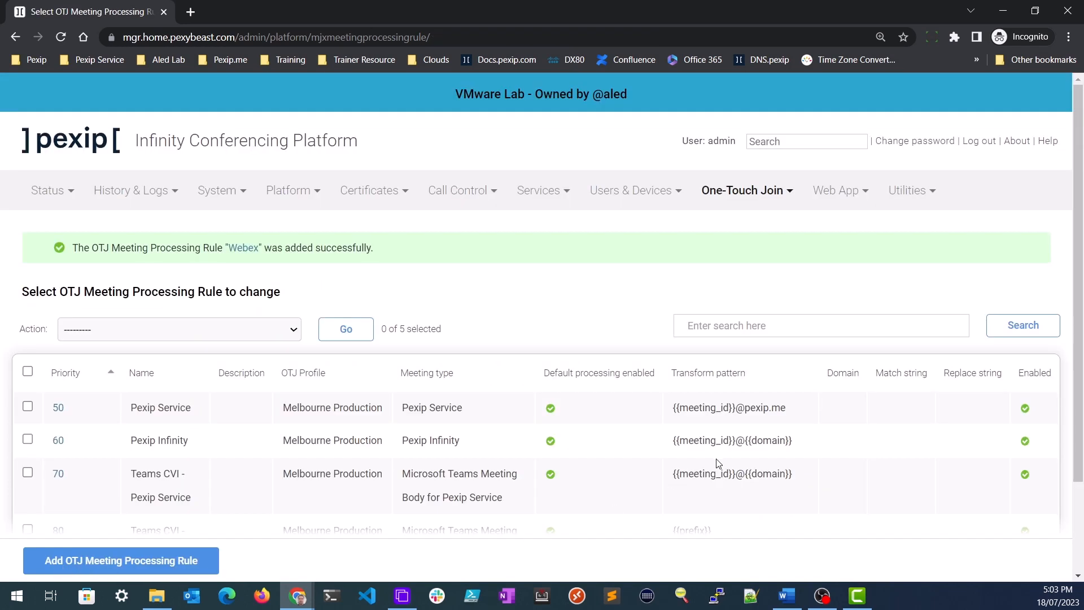
{"action": "scroll", "coordinate": [718, 463], "scroll_direction": "down", "scroll_amount": 2}
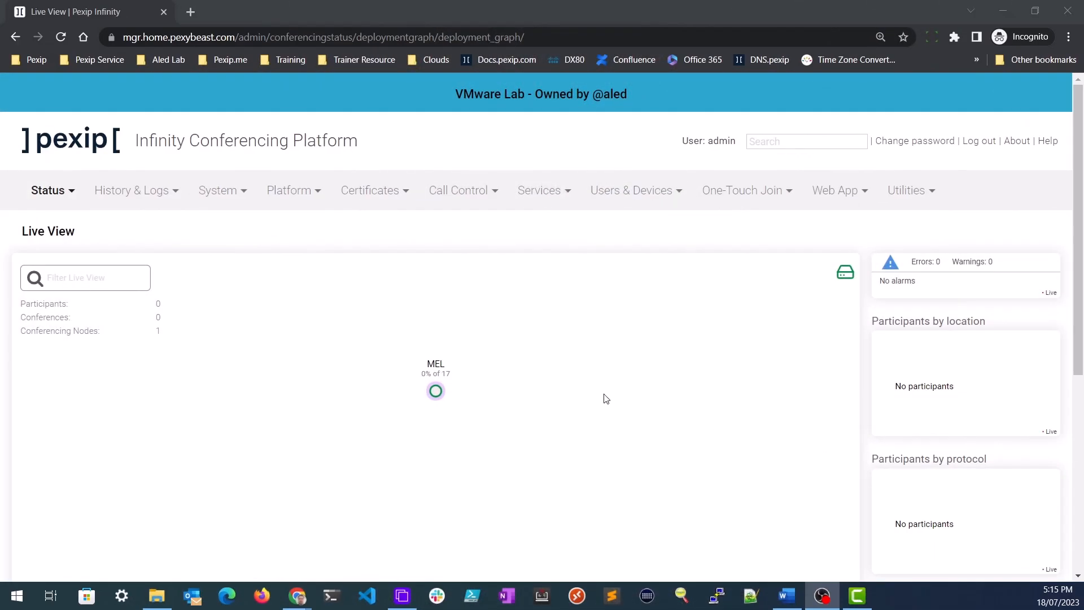
- Check the DX80 endpoint's One-Touch Join status, then list its three upcoming OTJ meetings
{"action": "left_click", "coordinate": [70, 194]}
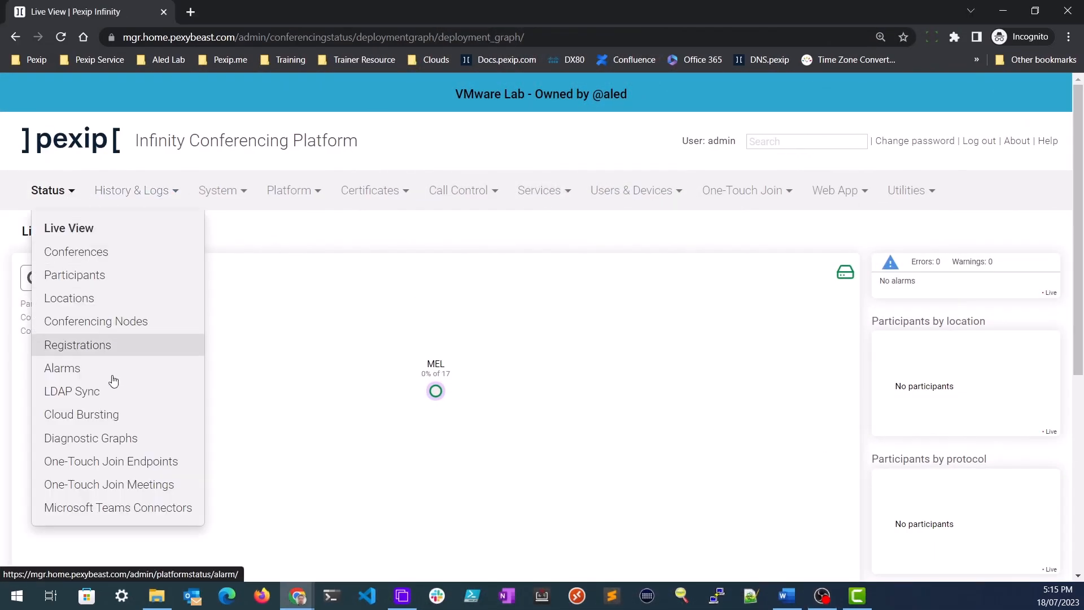
{"action": "left_click", "coordinate": [153, 465]}
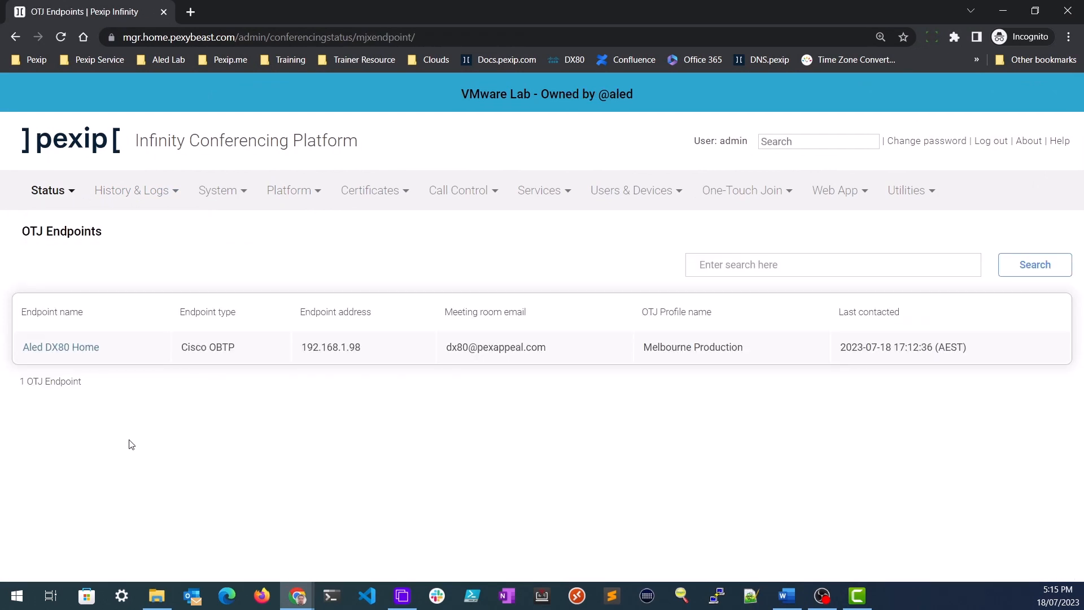
{"action": "left_click", "coordinate": [84, 350]}
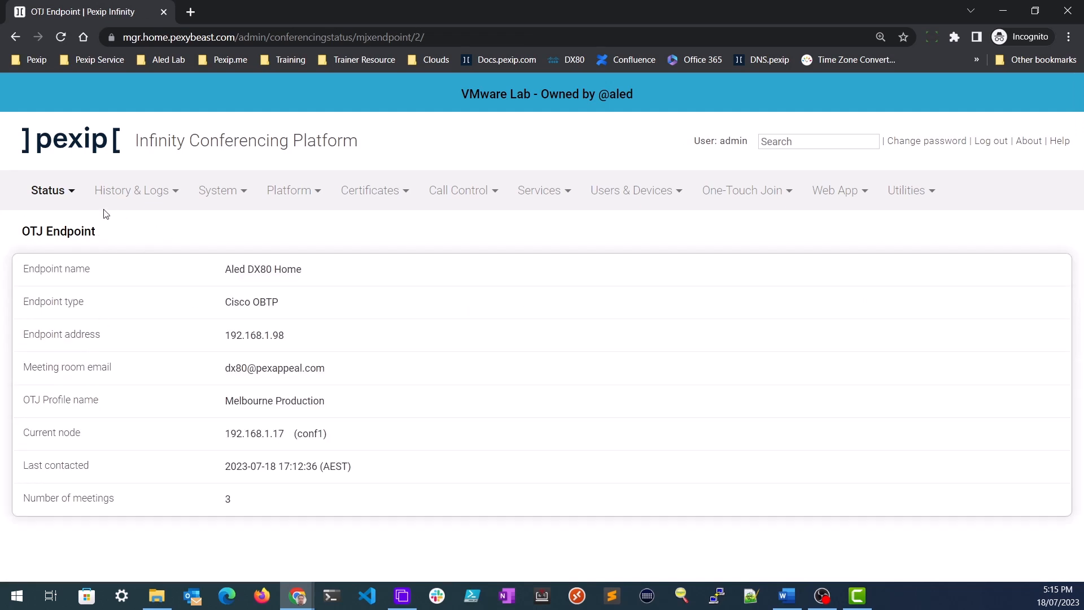
{"action": "left_click", "coordinate": [35, 192]}
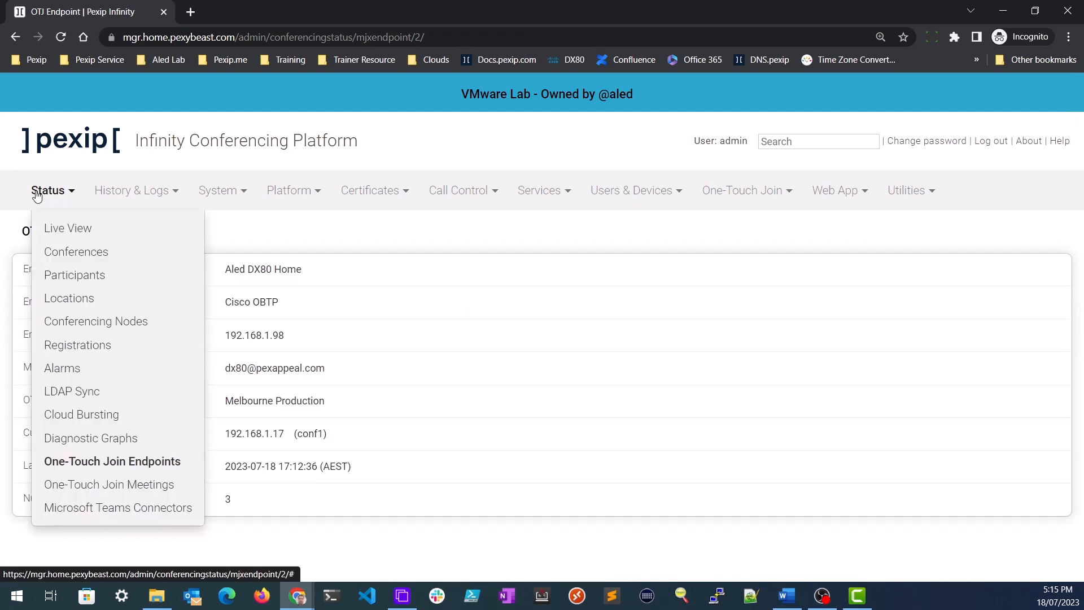
{"action": "left_click", "coordinate": [110, 485]}
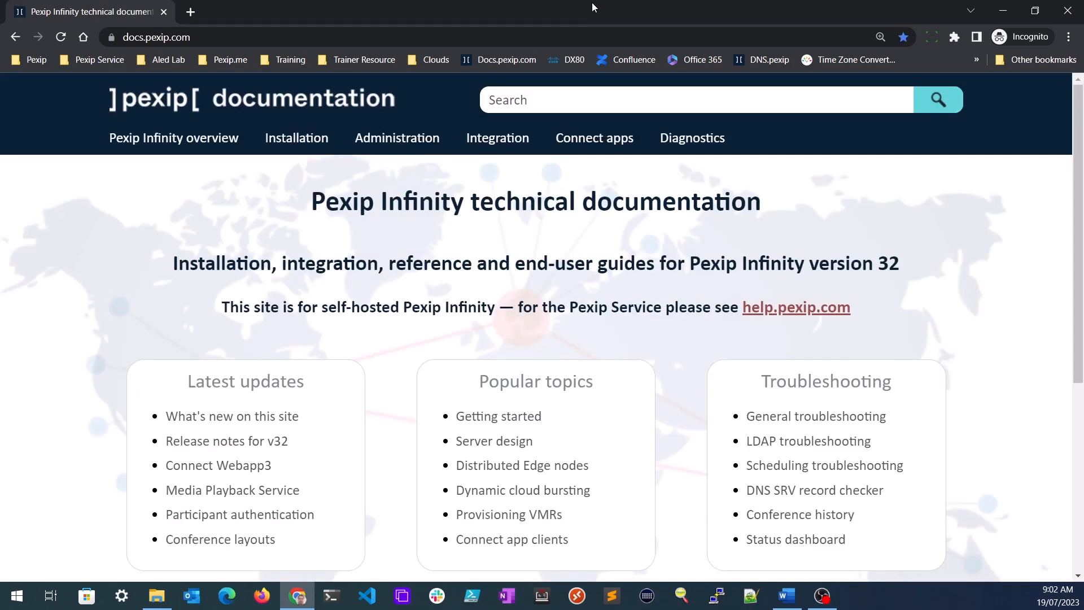
- Open the Troubleshooting One-Touch Join page from the Integration > Pexip One-Touch Join docs
{"action": "mouse_move", "coordinate": [497, 141]}
{"action": "mouse_move", "coordinate": [588, 242]}
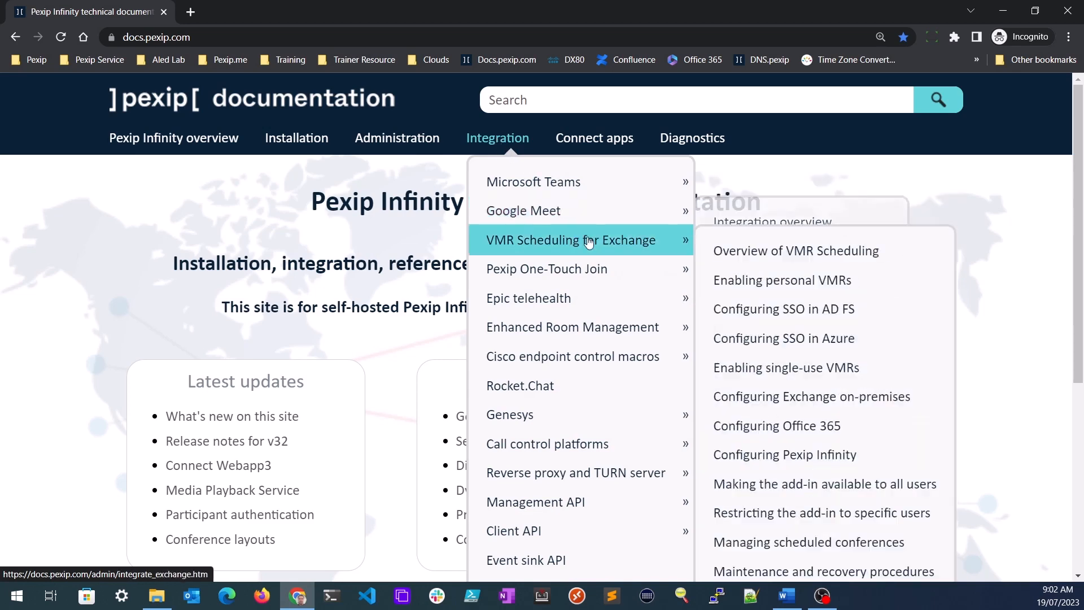
{"action": "left_click", "coordinate": [608, 267]}
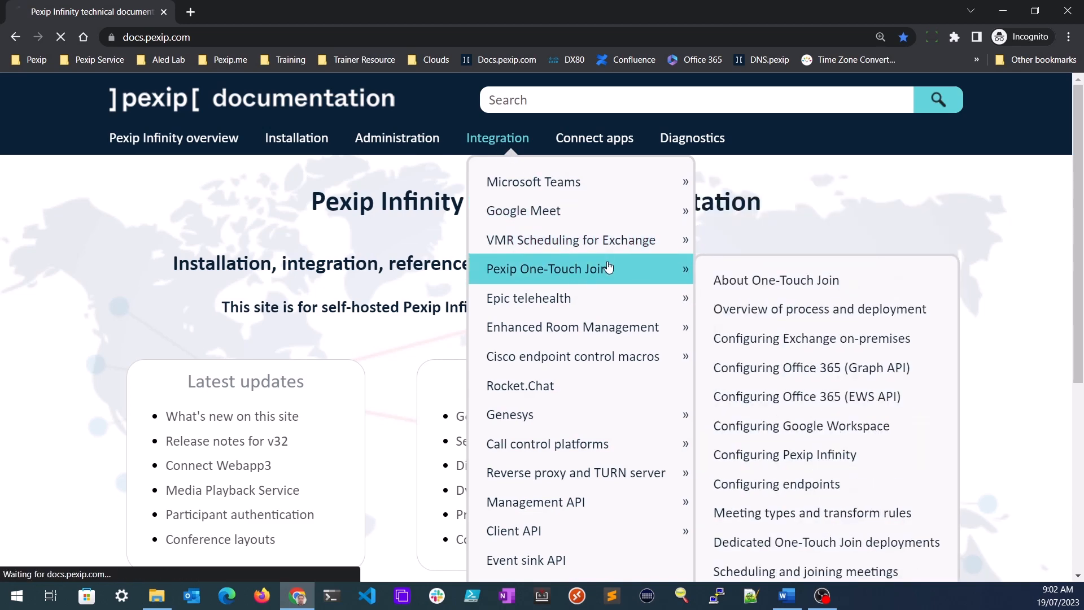
{"action": "scroll", "coordinate": [655, 314], "scroll_direction": "down", "scroll_amount": 5}
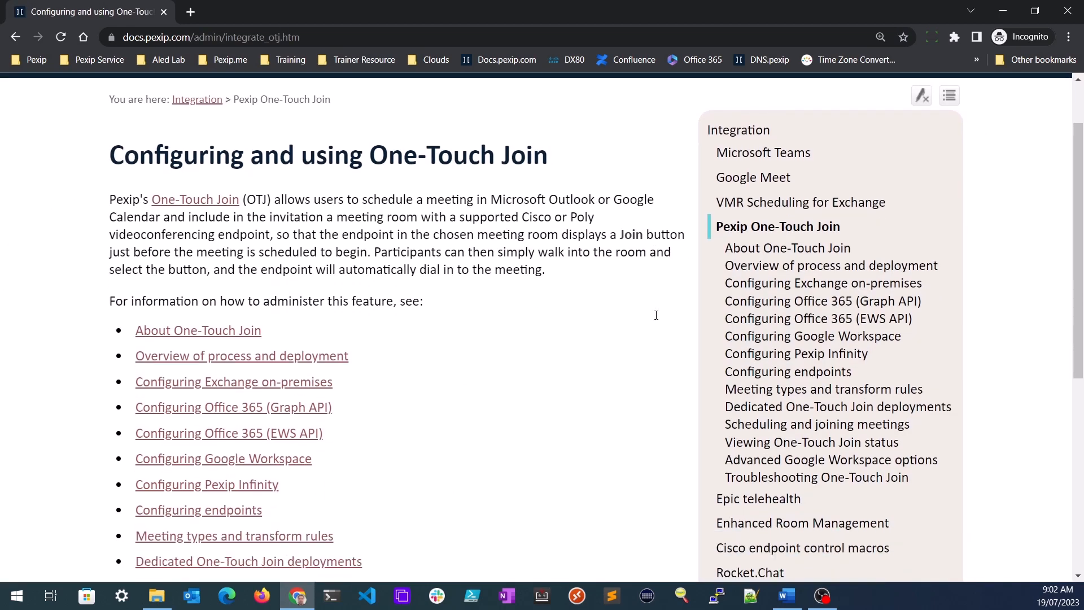
{"action": "left_click", "coordinate": [240, 463]}
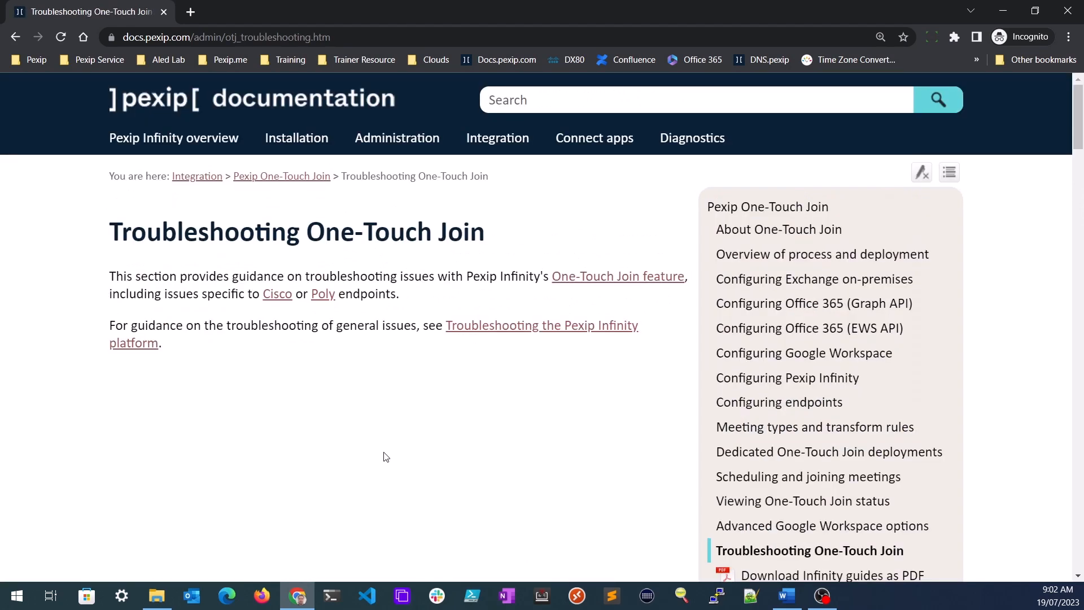
- Read through the symptom and resolution table, then return to the top of the page
{"action": "scroll", "coordinate": [522, 437], "scroll_direction": "down", "scroll_amount": 7}
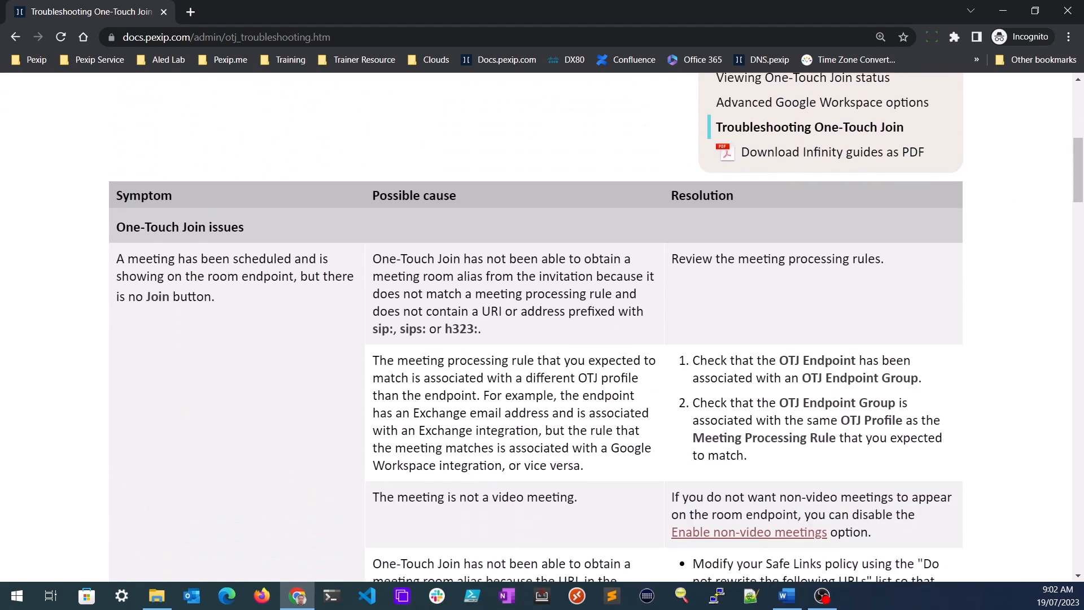
{"action": "scroll", "coordinate": [1058, 266], "scroll_direction": "down", "scroll_amount": 8}
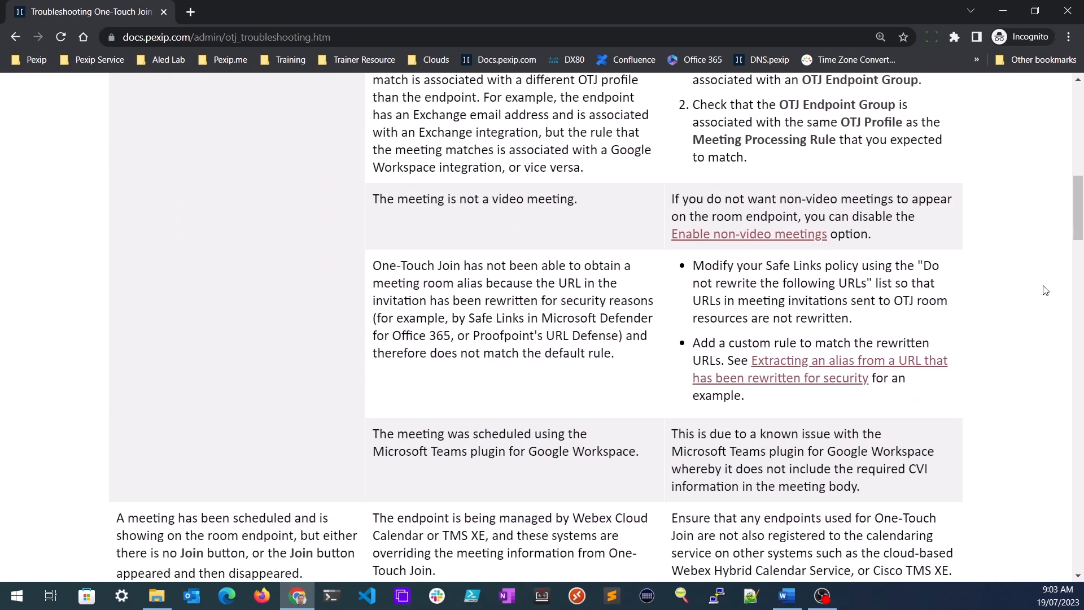
{"action": "scroll", "coordinate": [1045, 291], "scroll_direction": "down", "scroll_amount": 8}
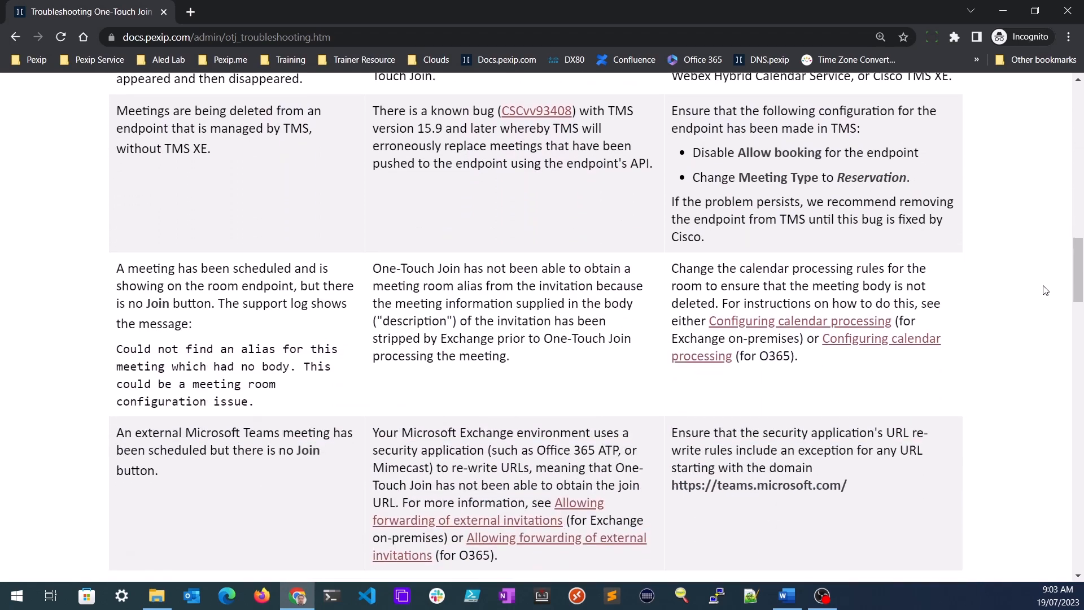
{"action": "scroll", "coordinate": [1045, 290], "scroll_direction": "down", "scroll_amount": 15}
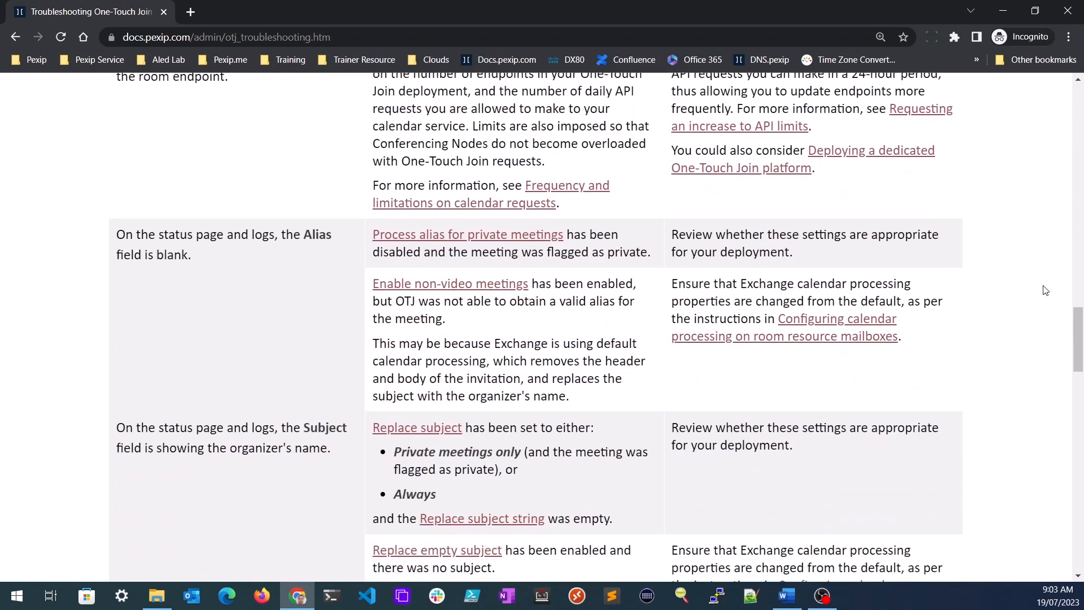
{"action": "scroll", "coordinate": [1044, 290], "scroll_direction": "down", "scroll_amount": 16}
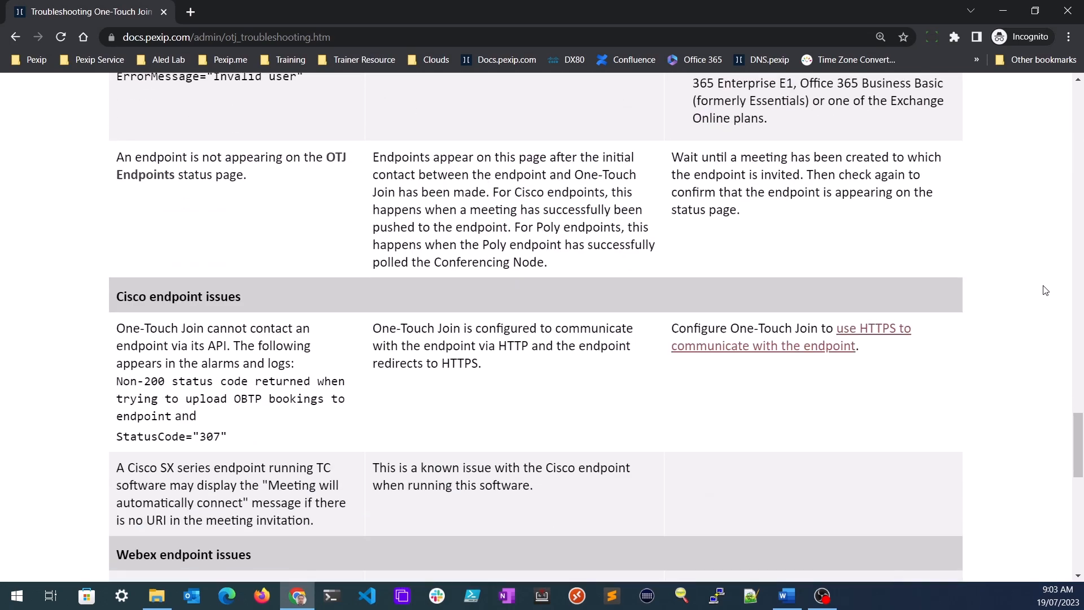
{"action": "scroll", "coordinate": [1045, 291], "scroll_direction": "down", "scroll_amount": 5}
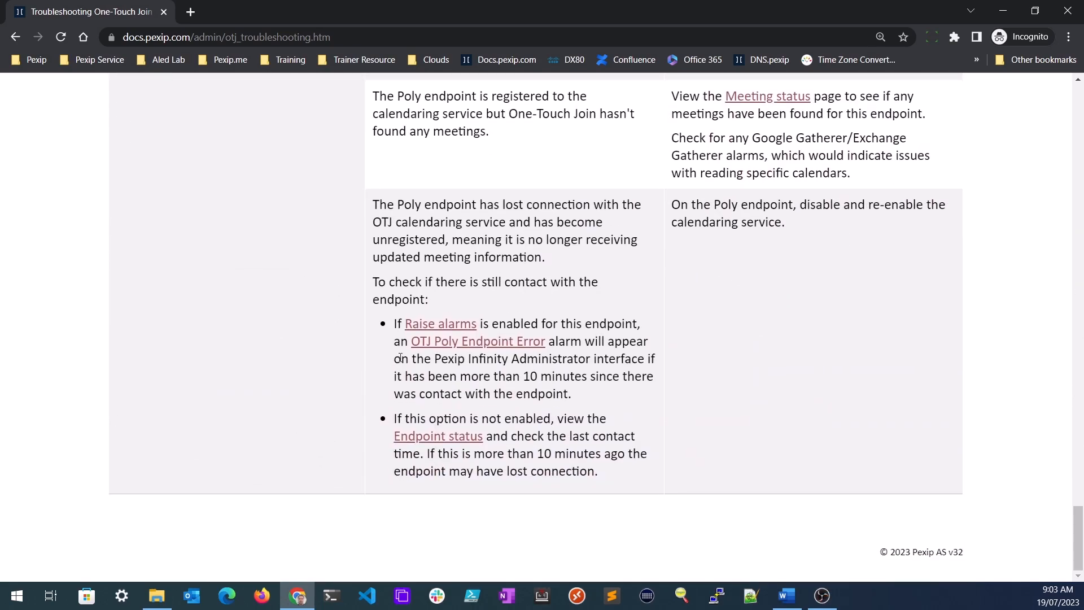
{"action": "key", "text": "Home"}
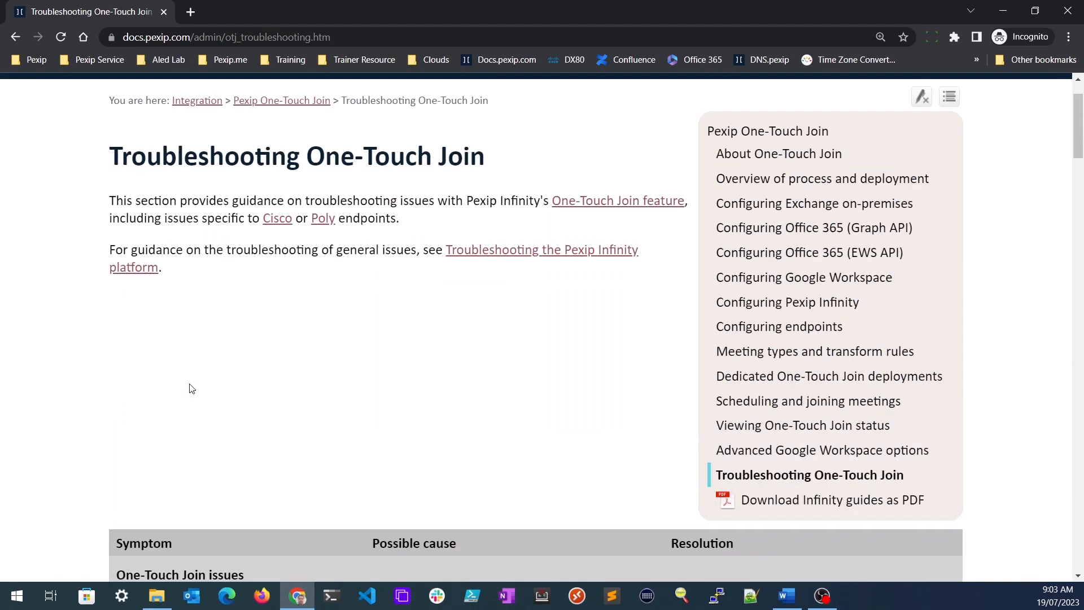
- Search the documentation for 'alarm' and open Viewing alarms without search highlighting
{"action": "left_click", "coordinate": [568, 107]}
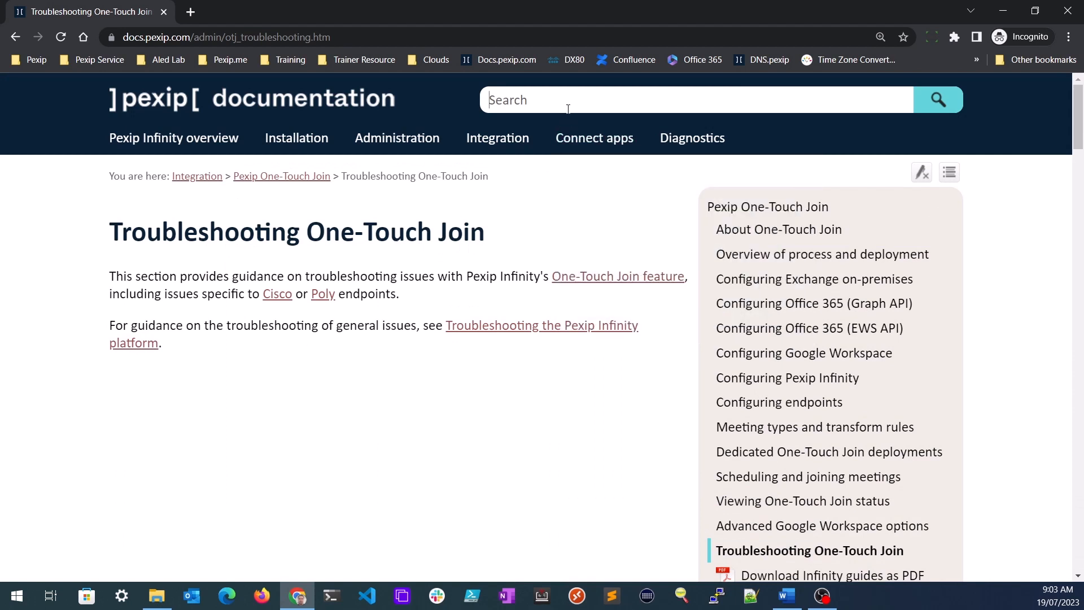
{"action": "type", "text": "alarms"}
{"action": "key", "text": "Return"}
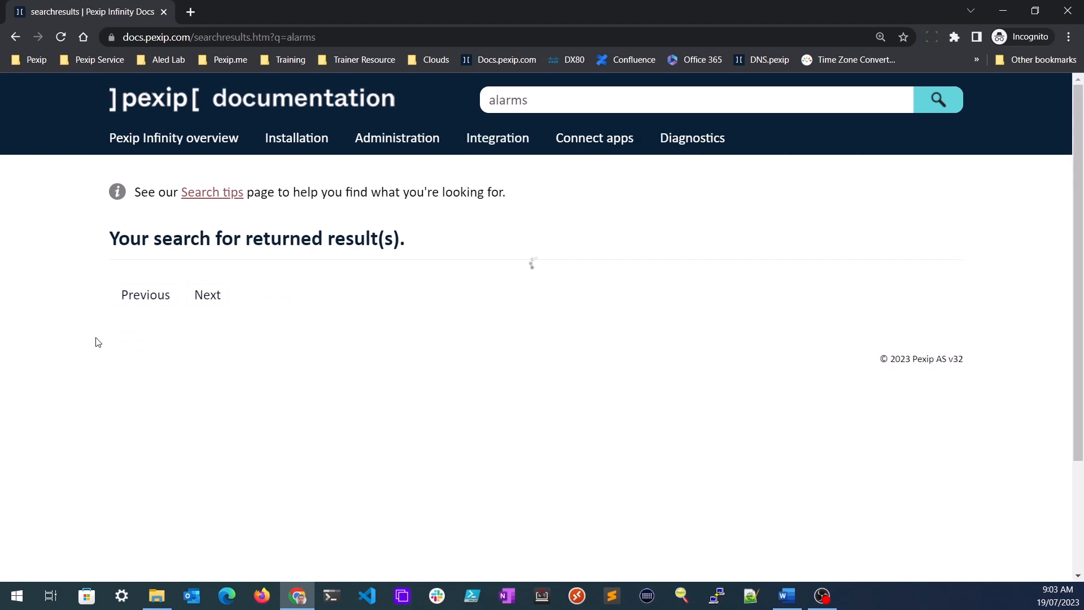
{"action": "left_click", "coordinate": [186, 291]}
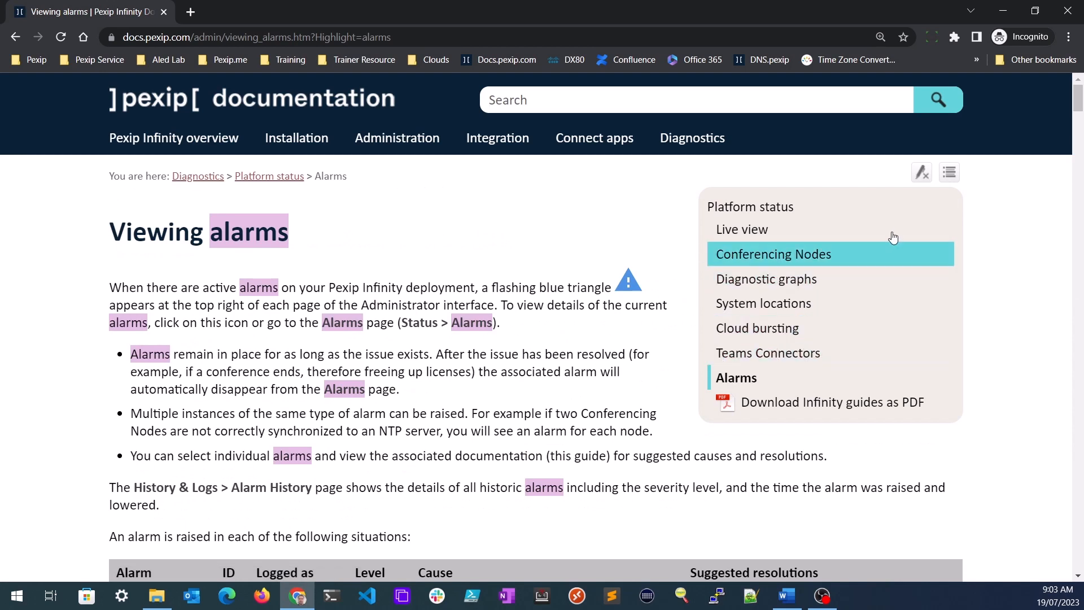
{"action": "left_click", "coordinate": [921, 172]}
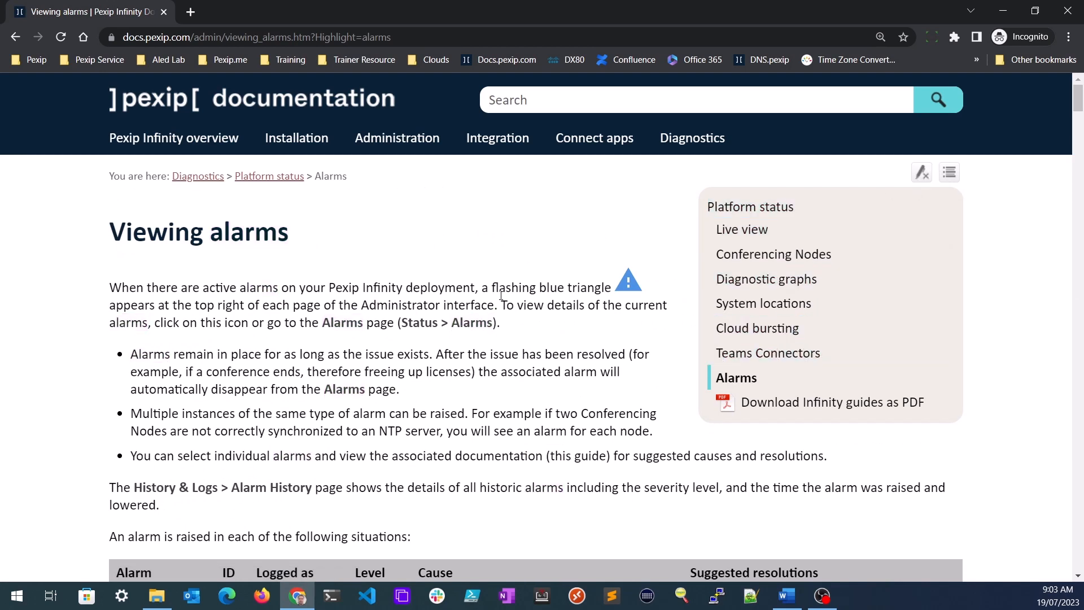
- Jump to the One-Touch Join alarms table and read down to OTJ Graph Gatherer Error
{"action": "scroll", "coordinate": [500, 295], "scroll_direction": "down", "scroll_amount": 20}
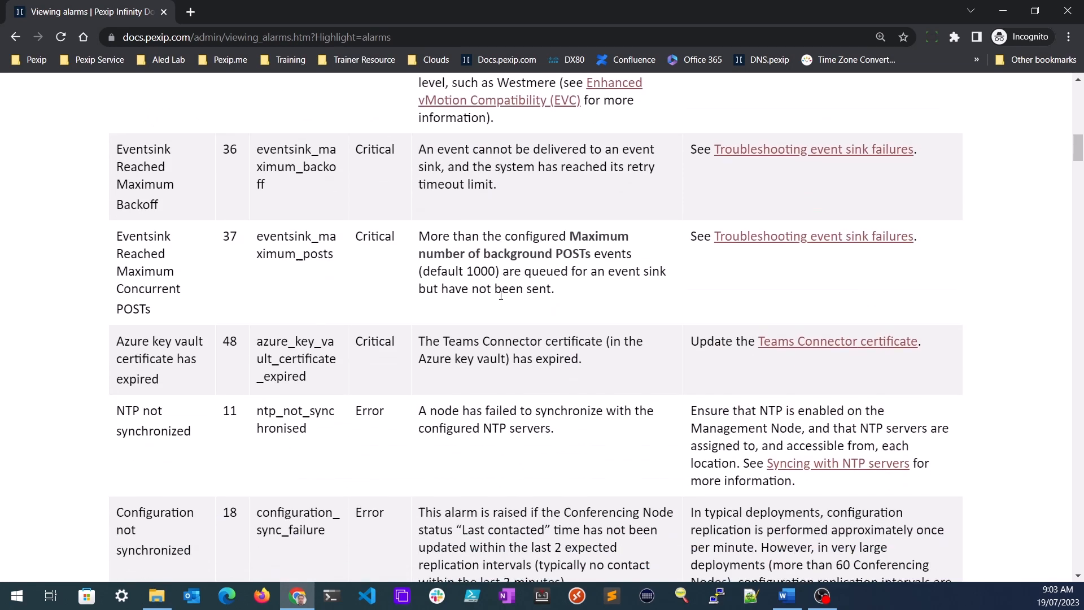
{"action": "scroll", "coordinate": [501, 295], "scroll_direction": "down", "scroll_amount": 20}
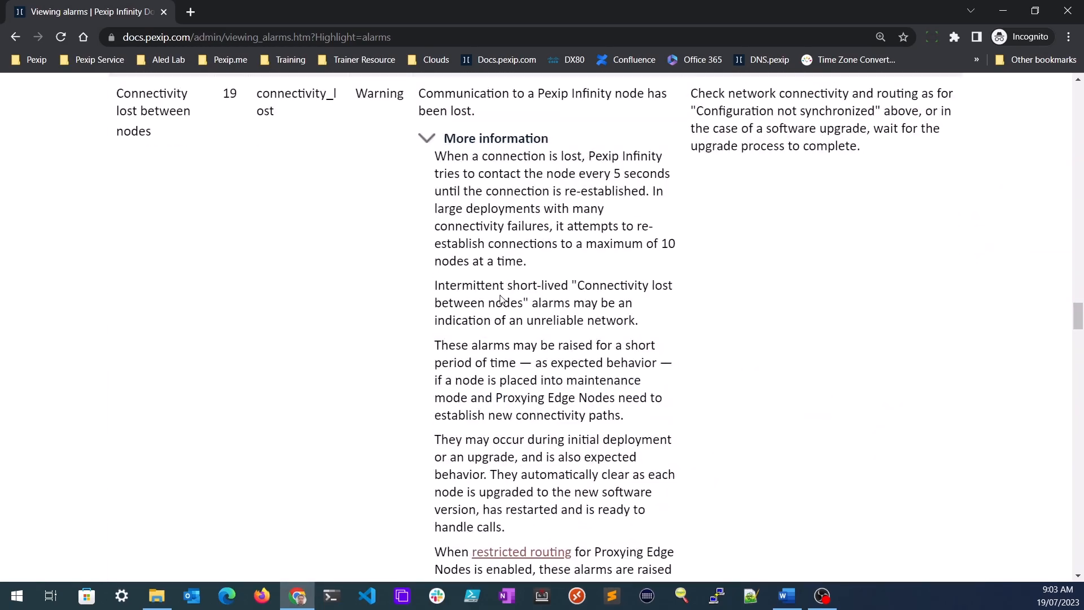
{"action": "scroll", "coordinate": [500, 300], "scroll_direction": "down", "scroll_amount": 20}
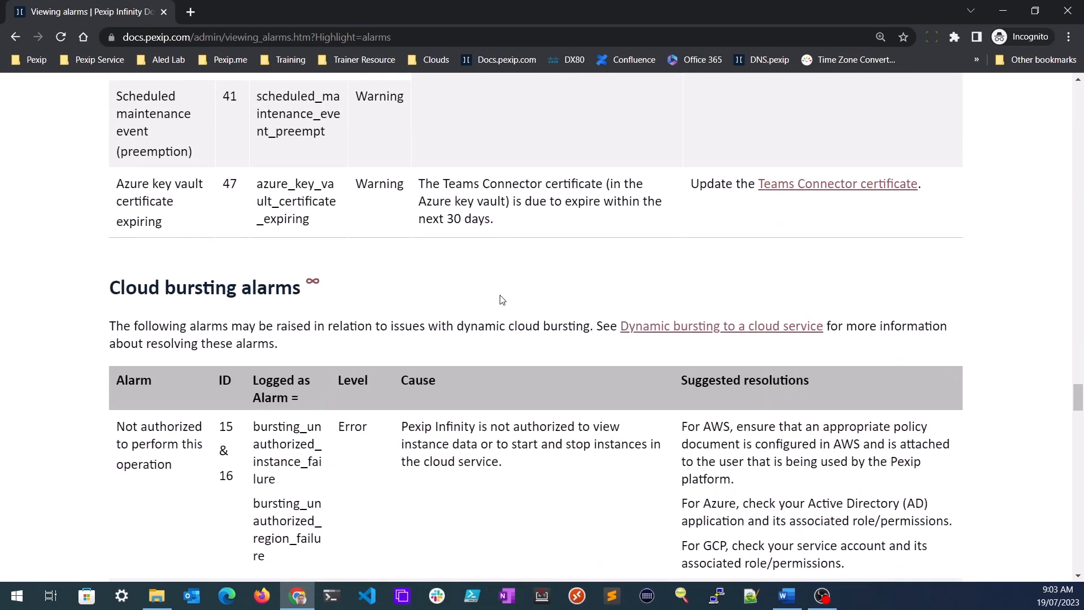
{"action": "scroll", "coordinate": [501, 301], "scroll_direction": "down", "scroll_amount": 12}
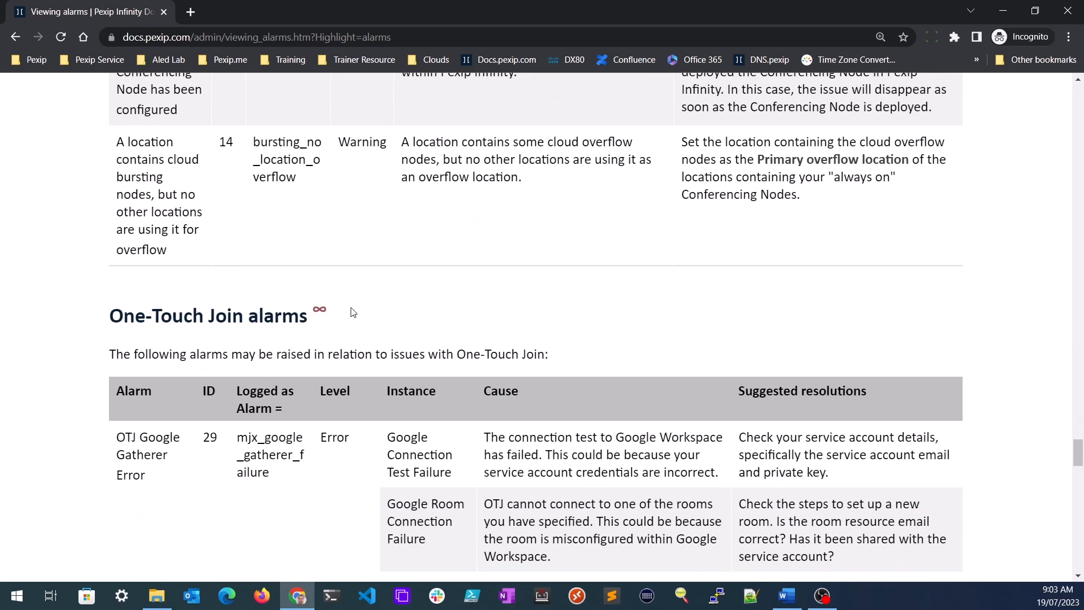
{"action": "left_click", "coordinate": [326, 316]}
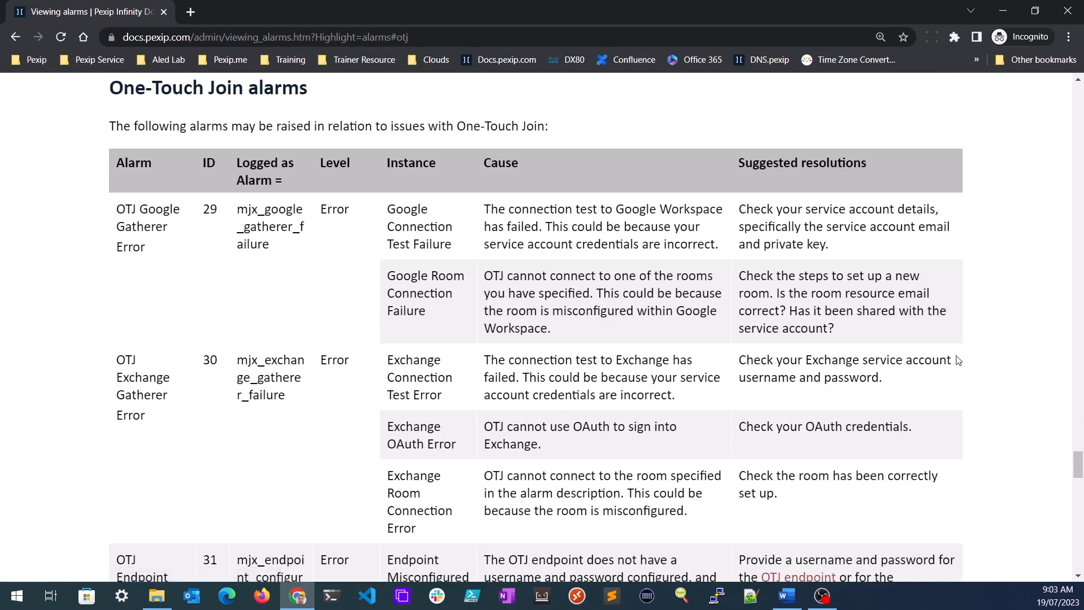
{"action": "scroll", "coordinate": [986, 355], "scroll_direction": "down", "scroll_amount": 7}
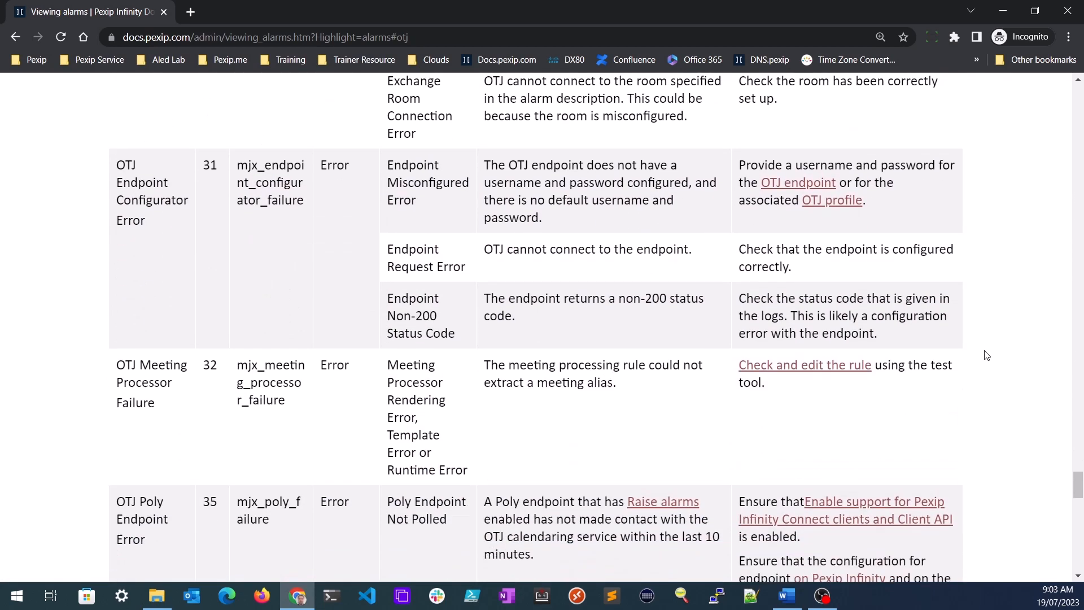
{"action": "scroll", "coordinate": [986, 355], "scroll_direction": "down", "scroll_amount": 6}
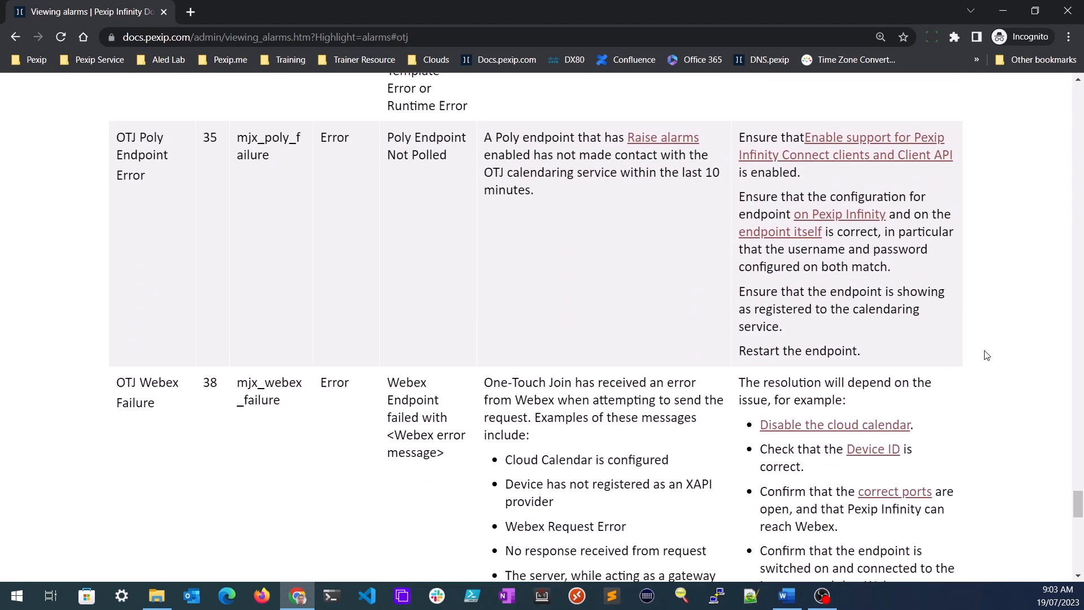
{"action": "scroll", "coordinate": [986, 356], "scroll_direction": "down", "scroll_amount": 9}
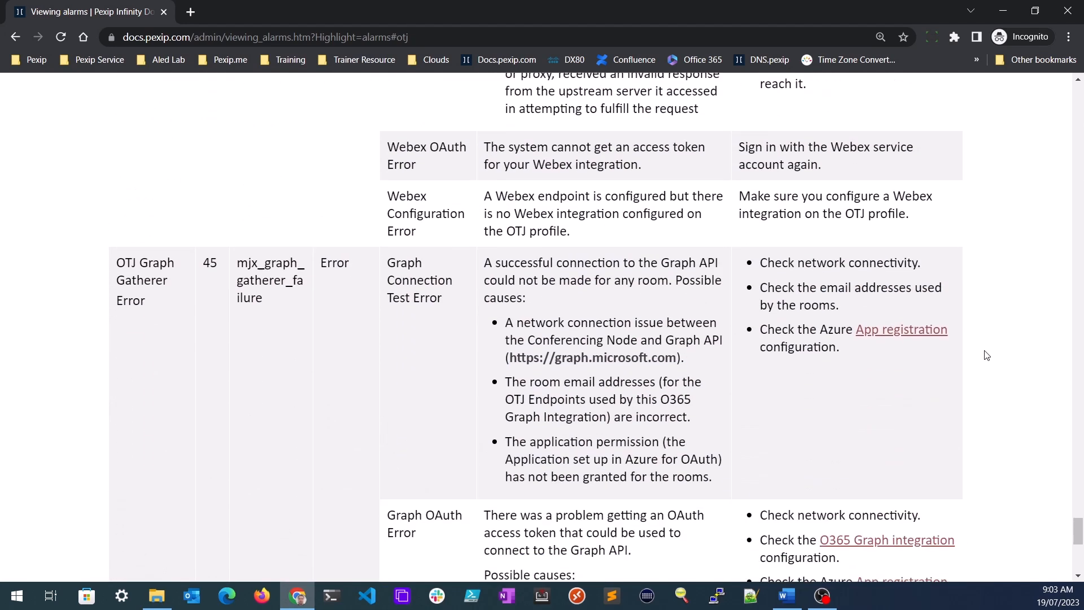
{"action": "scroll", "coordinate": [986, 356], "scroll_direction": "down", "scroll_amount": 9}
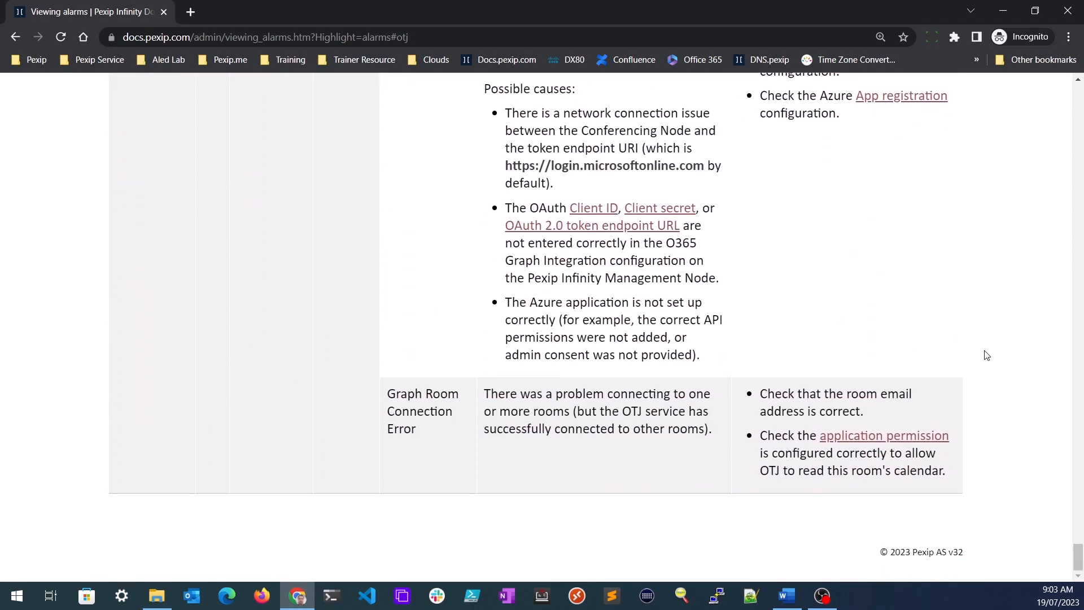